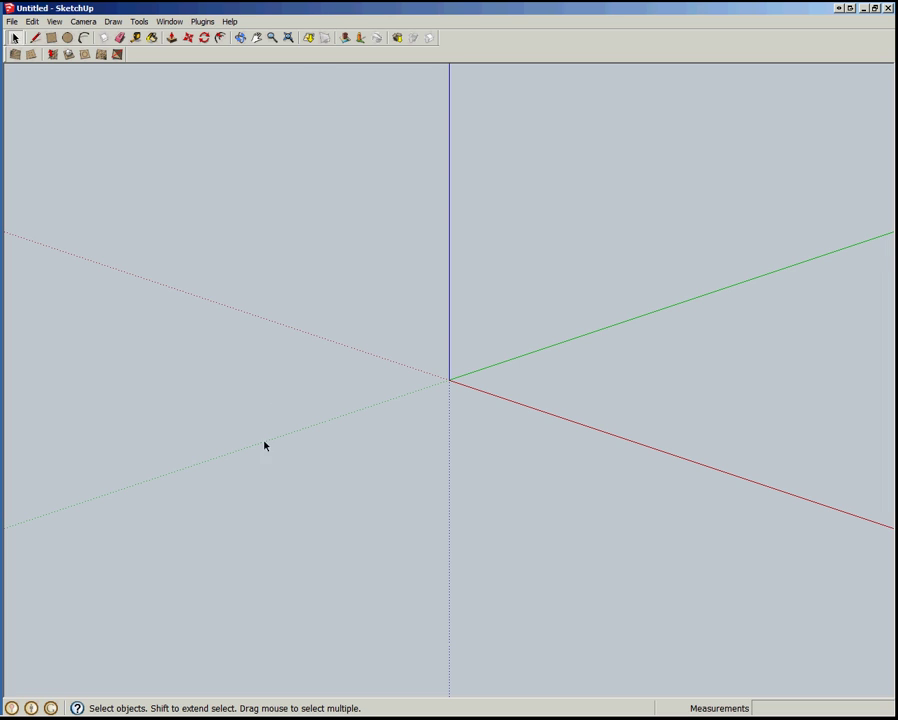
- Import the image 'cabriole leg.png' and place it at the origin
{"action": "scroll", "coordinate": [222, 602], "scroll_direction": "down", "scroll_amount": 3}
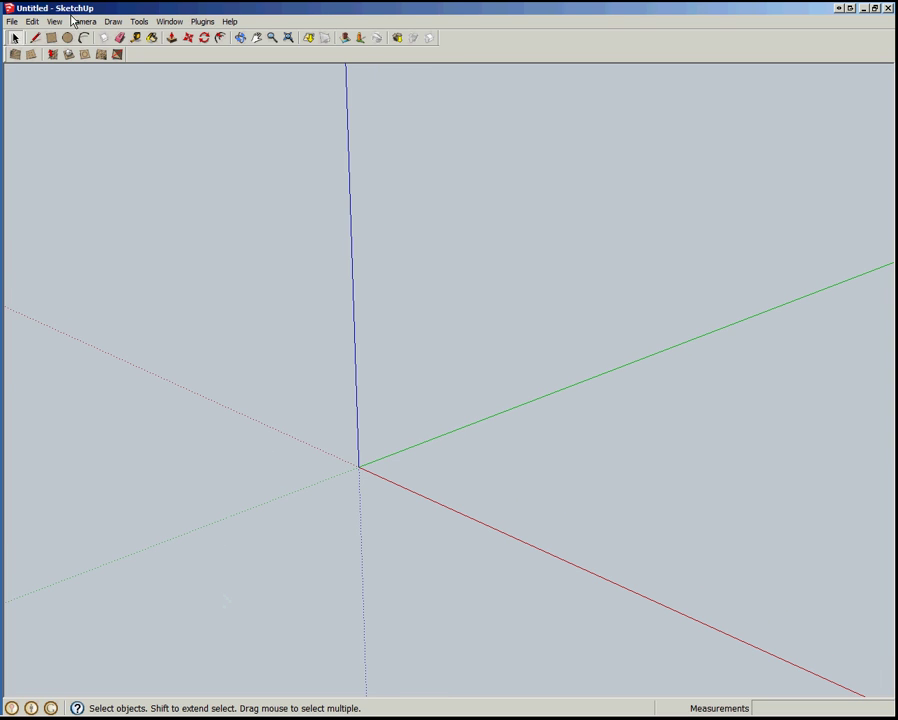
{"action": "left_click", "coordinate": [10, 22]}
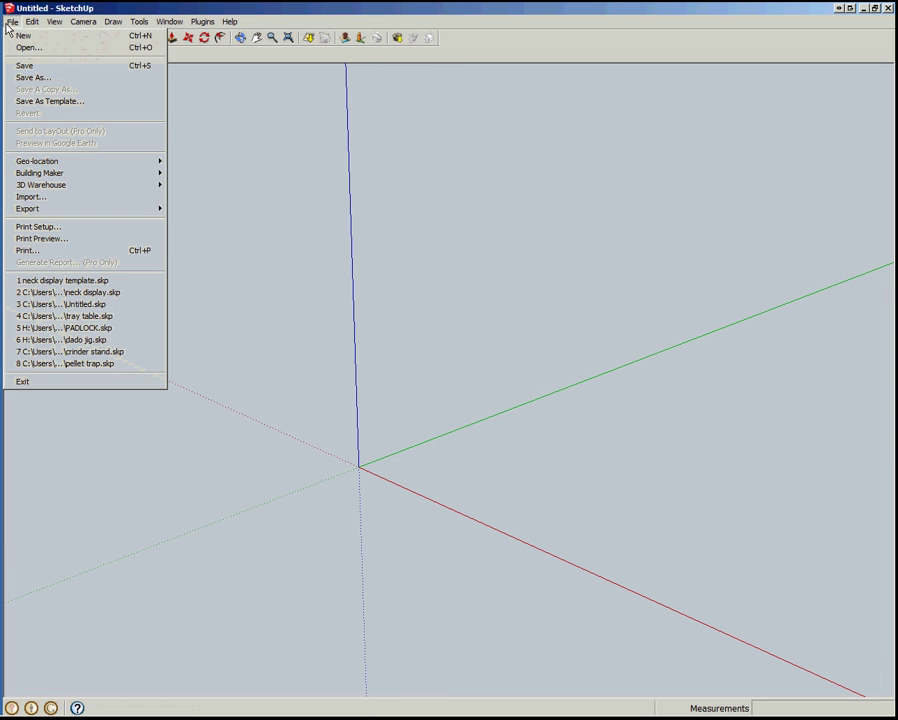
{"action": "left_click", "coordinate": [101, 203]}
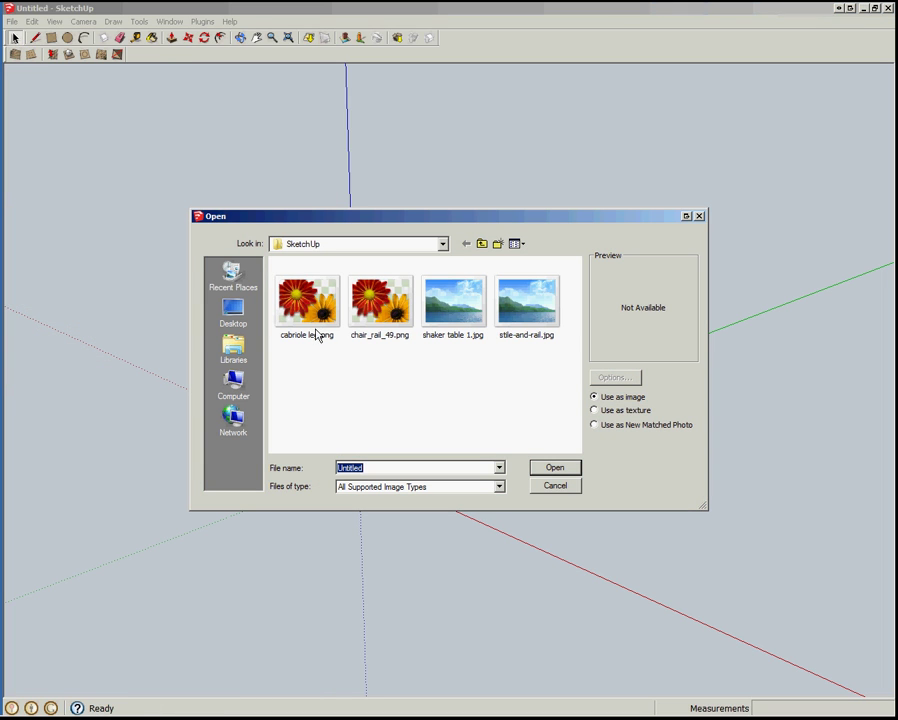
{"action": "left_click", "coordinate": [319, 312]}
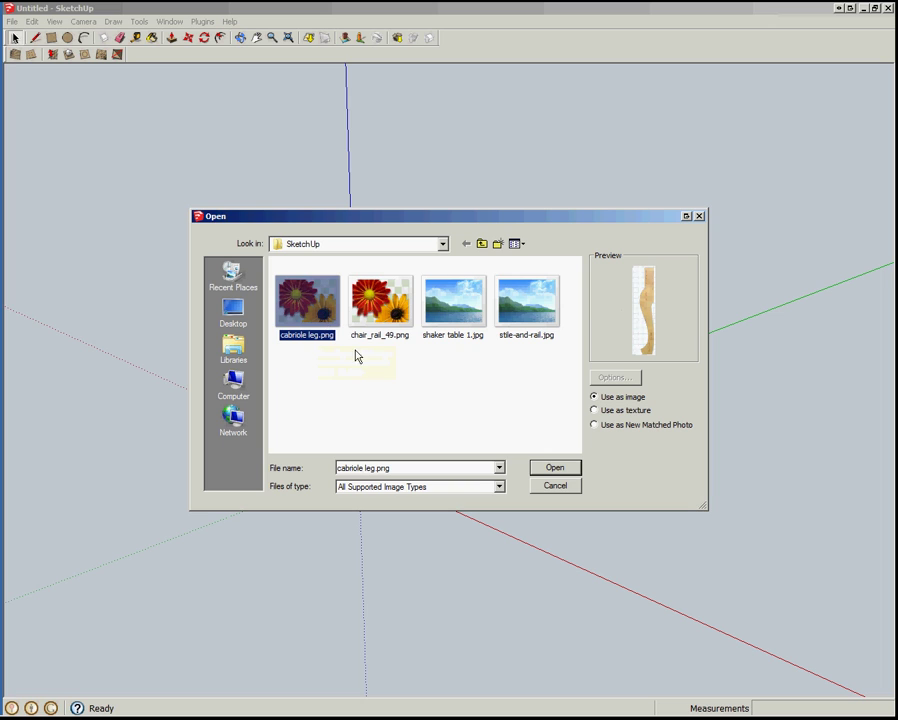
{"action": "left_click", "coordinate": [570, 470]}
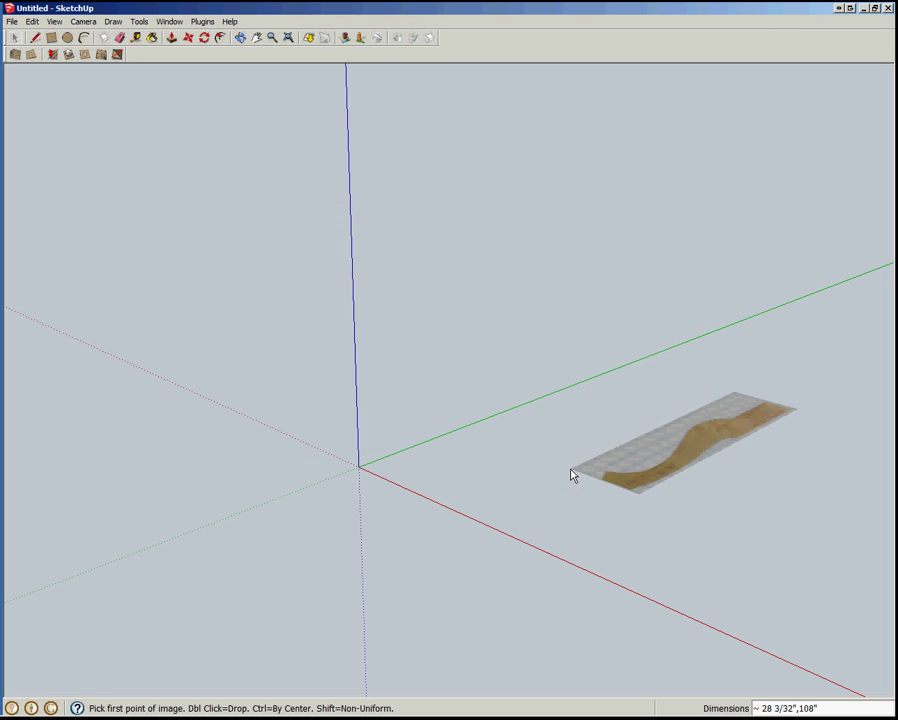
{"action": "left_click", "coordinate": [363, 472]}
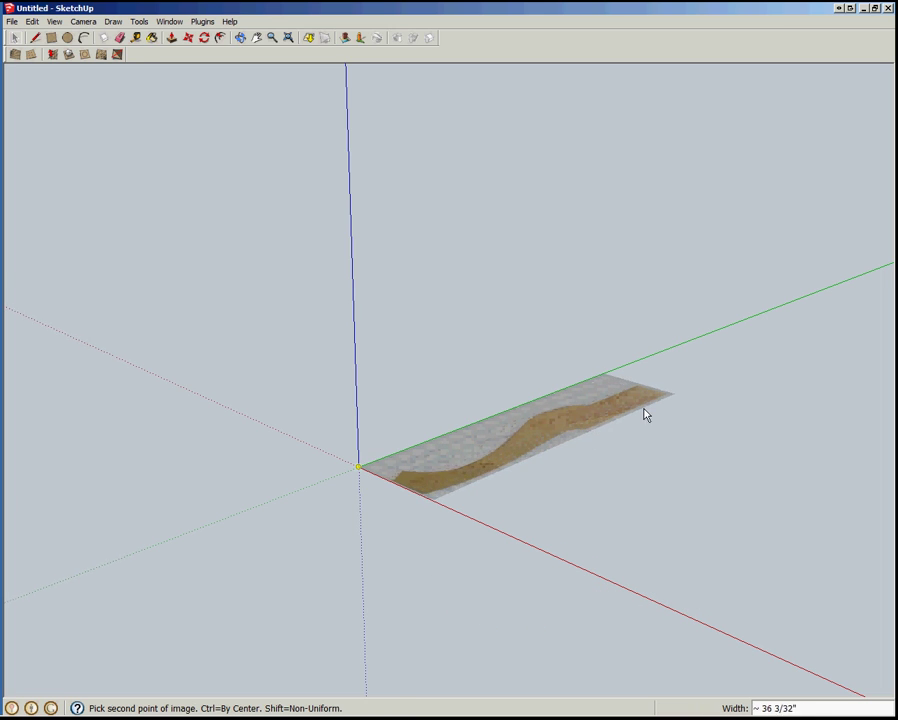
{"action": "left_click", "coordinate": [684, 401]}
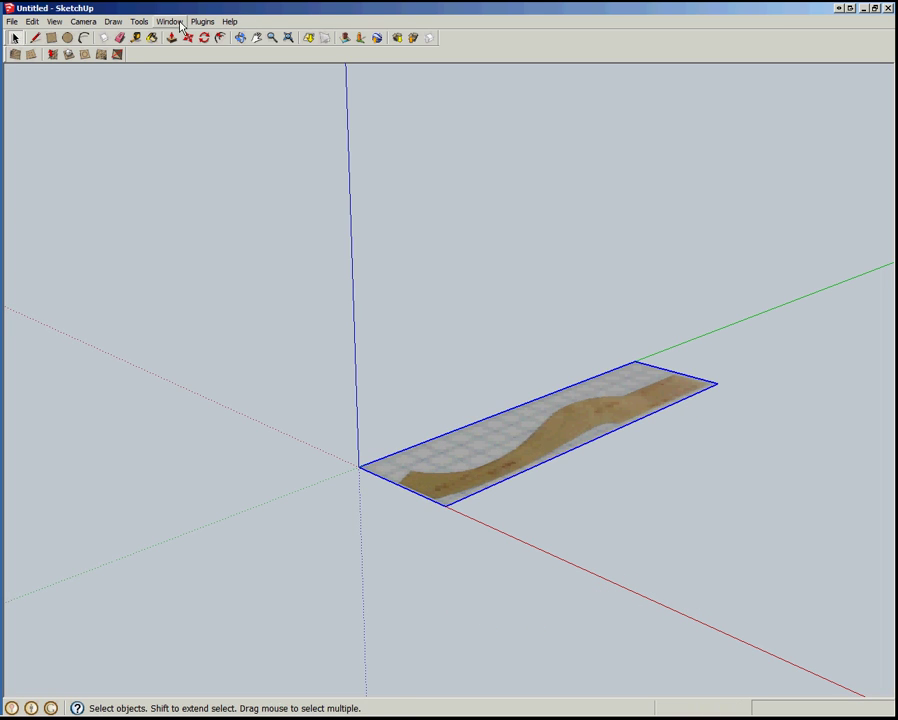
- Switch the camera to the standard Top view
{"action": "left_click", "coordinate": [83, 21]}
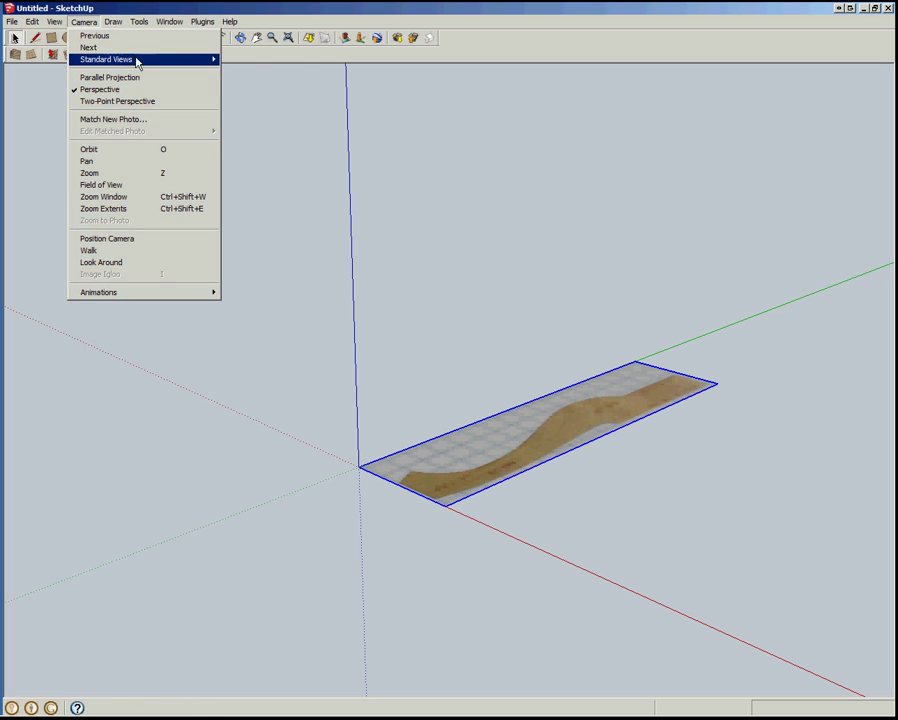
{"action": "mouse_move", "coordinate": [138, 62]}
{"action": "left_click", "coordinate": [241, 60]}
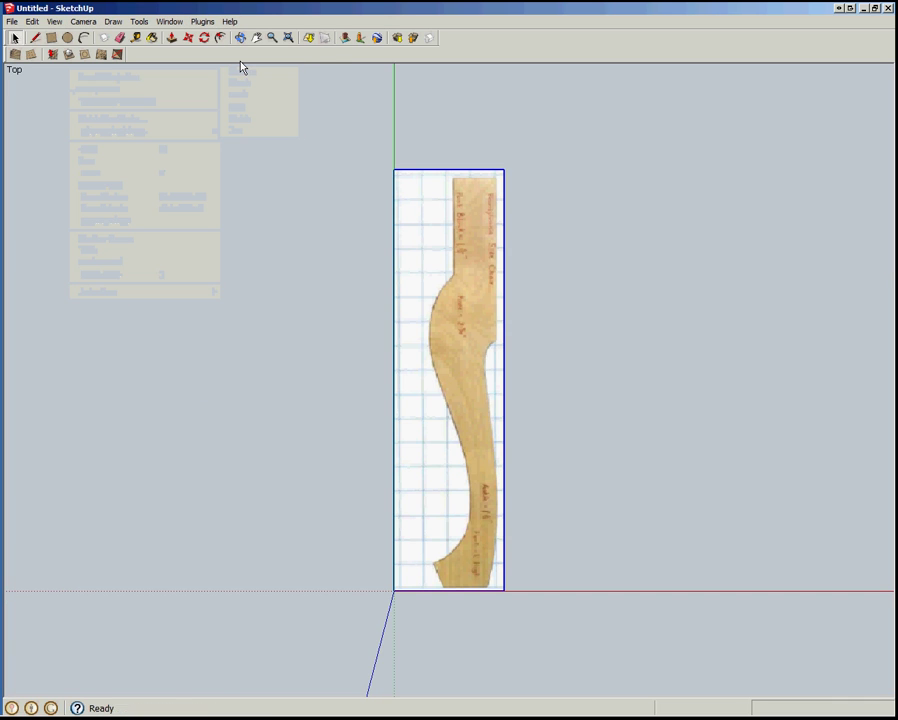
- Measure a vertical reference length on the image and resize the model so it equals 4"
{"action": "scroll", "coordinate": [501, 445], "scroll_direction": "up", "scroll_amount": 2}
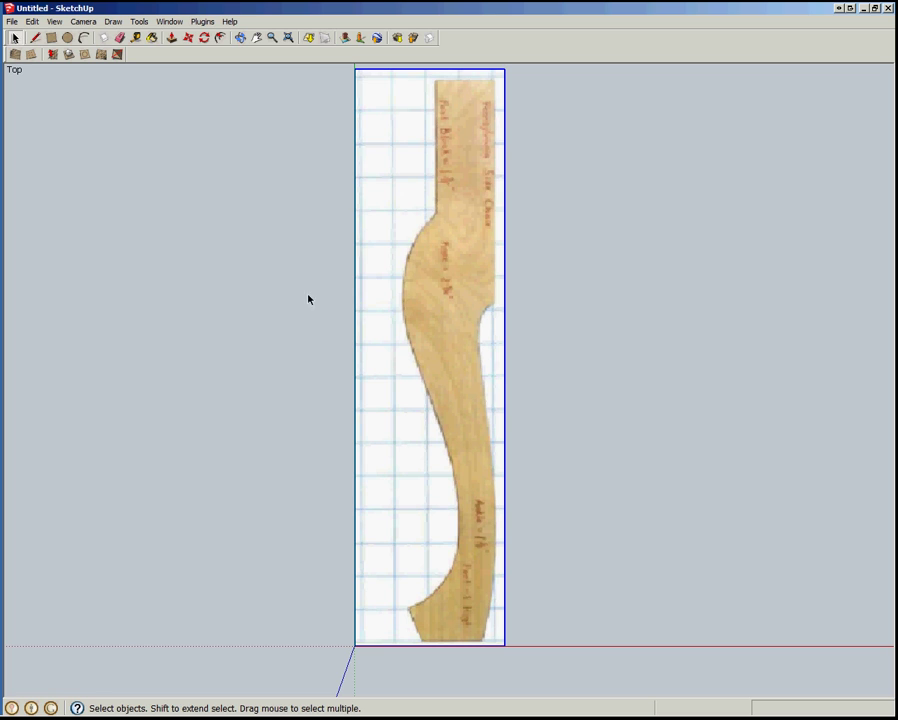
{"action": "left_click", "coordinate": [136, 37]}
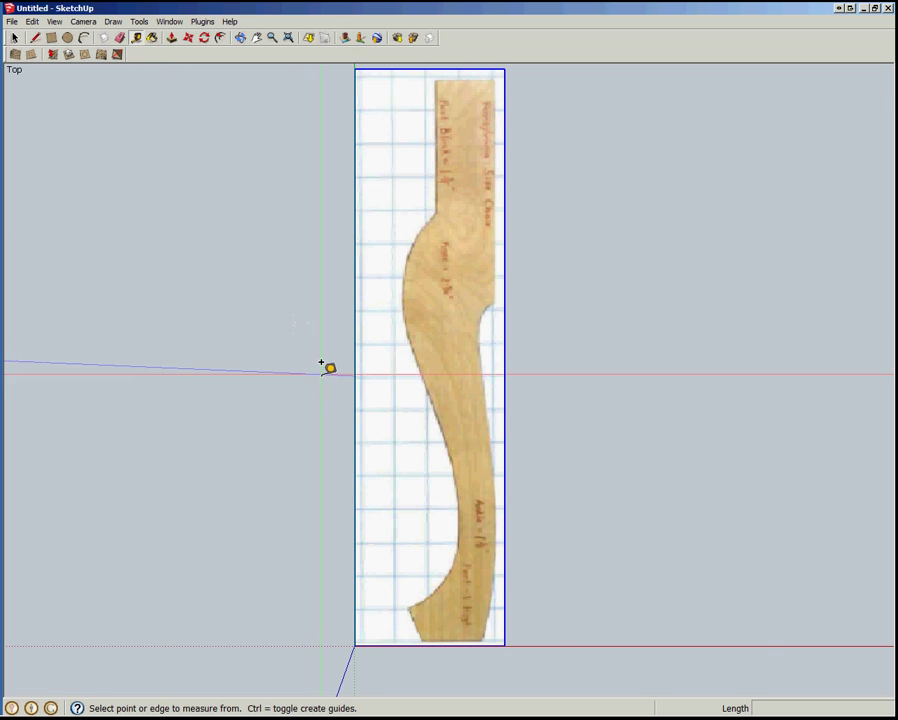
{"action": "left_click", "coordinate": [395, 507]}
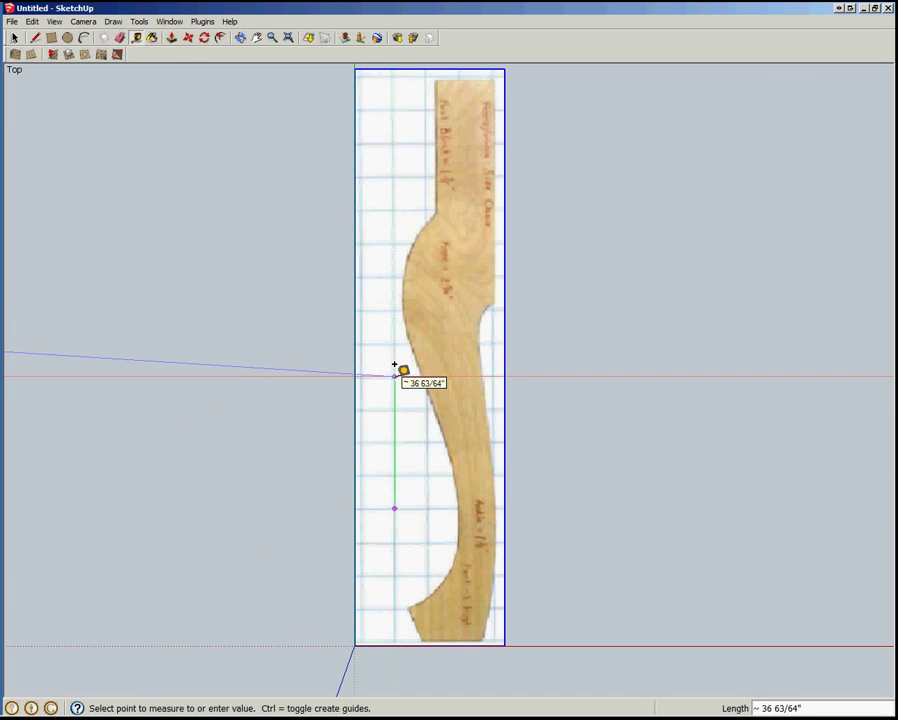
{"action": "left_click", "coordinate": [395, 366]}
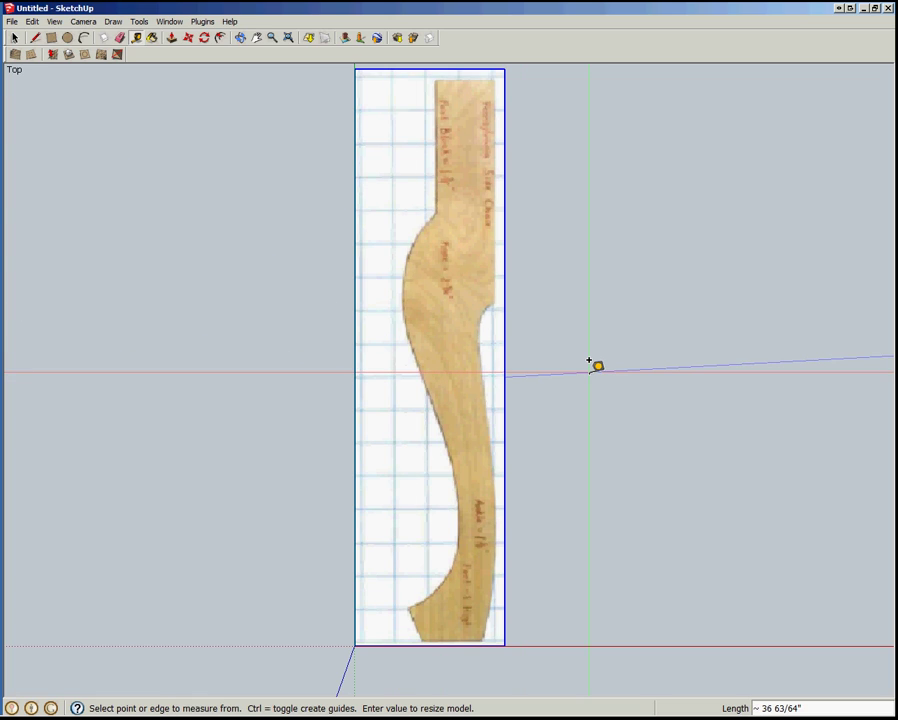
{"action": "type", "text": "4"}
{"action": "key", "text": "Return"}
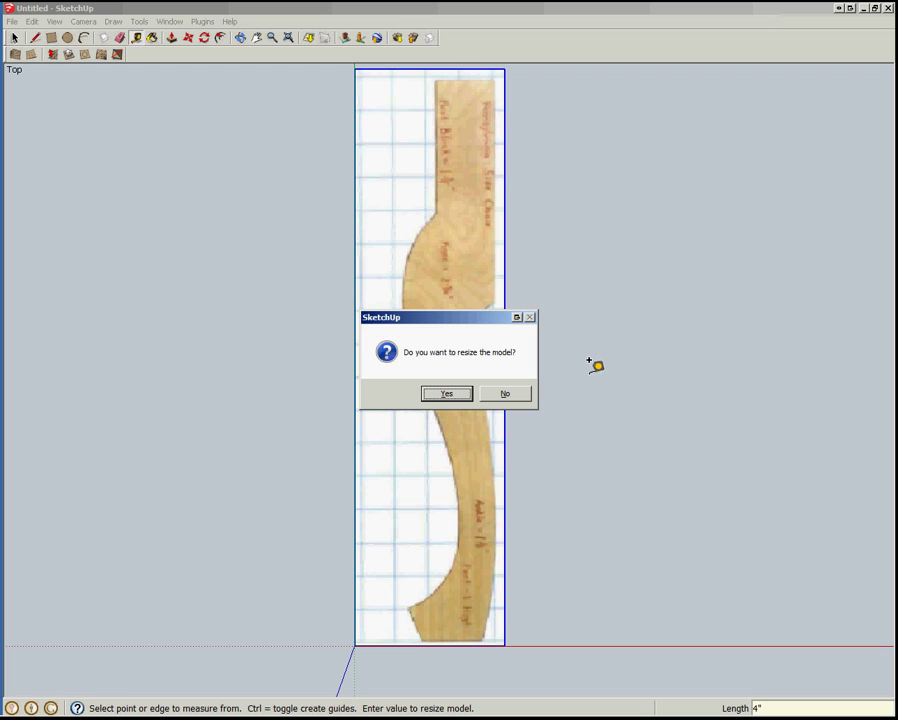
{"action": "left_click", "coordinate": [444, 394]}
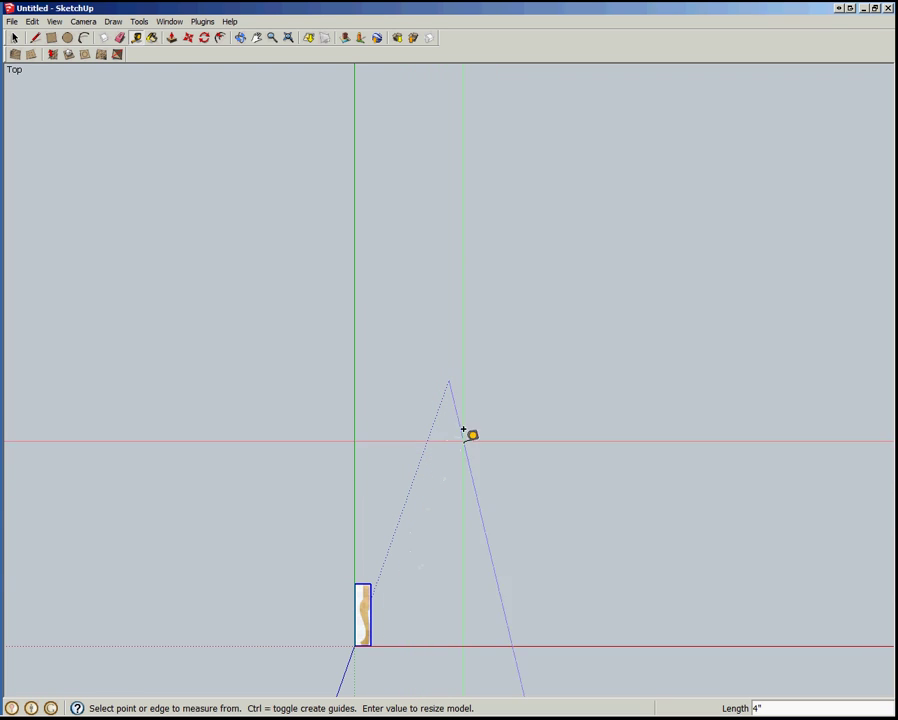
{"action": "scroll", "coordinate": [617, 255], "scroll_direction": "down", "scroll_amount": 3}
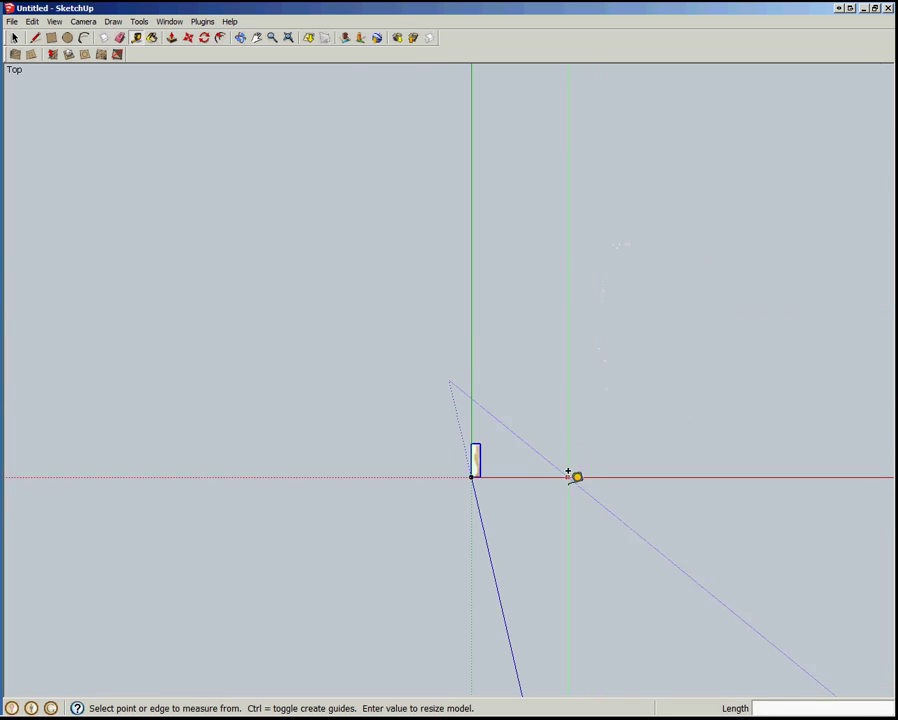
{"action": "scroll", "coordinate": [258, 256], "scroll_direction": "down", "scroll_amount": 1}
{"action": "scroll", "coordinate": [452, 452], "scroll_direction": "up", "scroll_amount": 5}
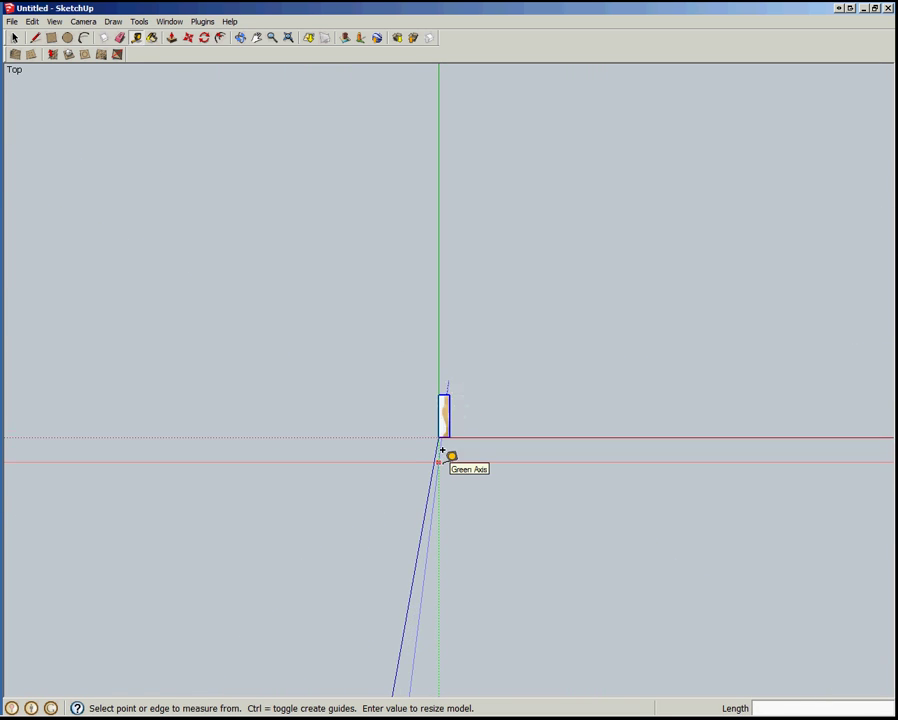
{"action": "scroll", "coordinate": [457, 370], "scroll_direction": "up", "scroll_amount": 10}
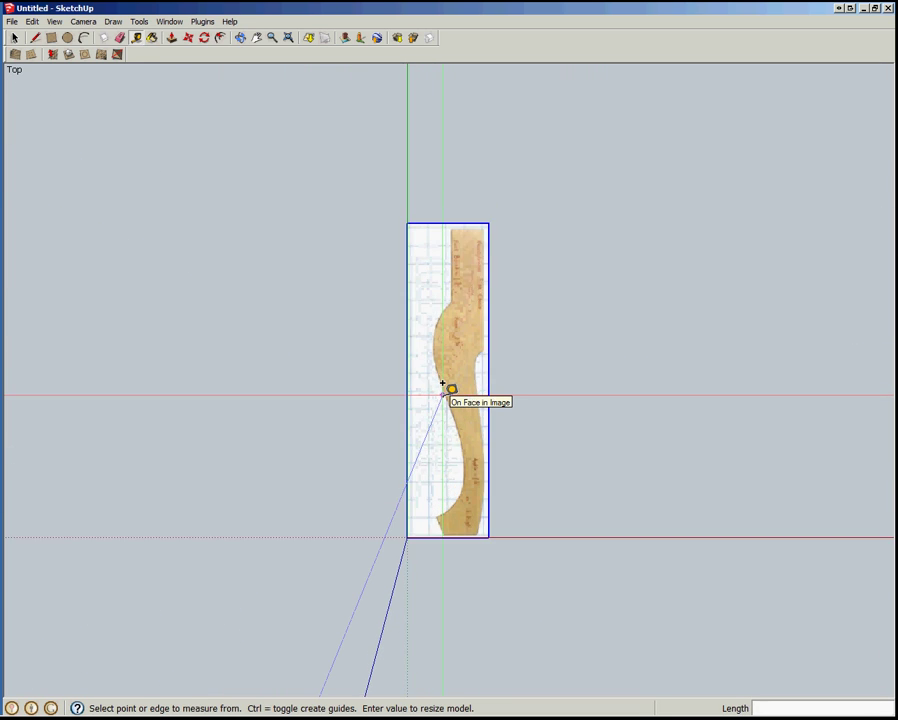
{"action": "scroll", "coordinate": [445, 382], "scroll_direction": "up", "scroll_amount": 3}
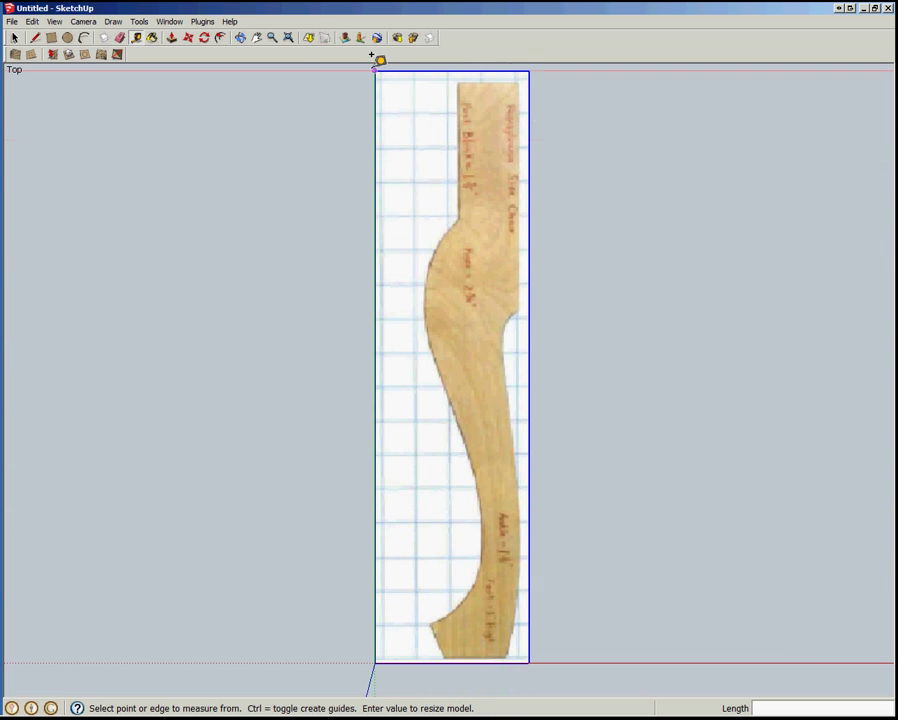
- Trace the foot's straight bottom and slanted toe edges with lines
{"action": "left_click", "coordinate": [35, 38]}
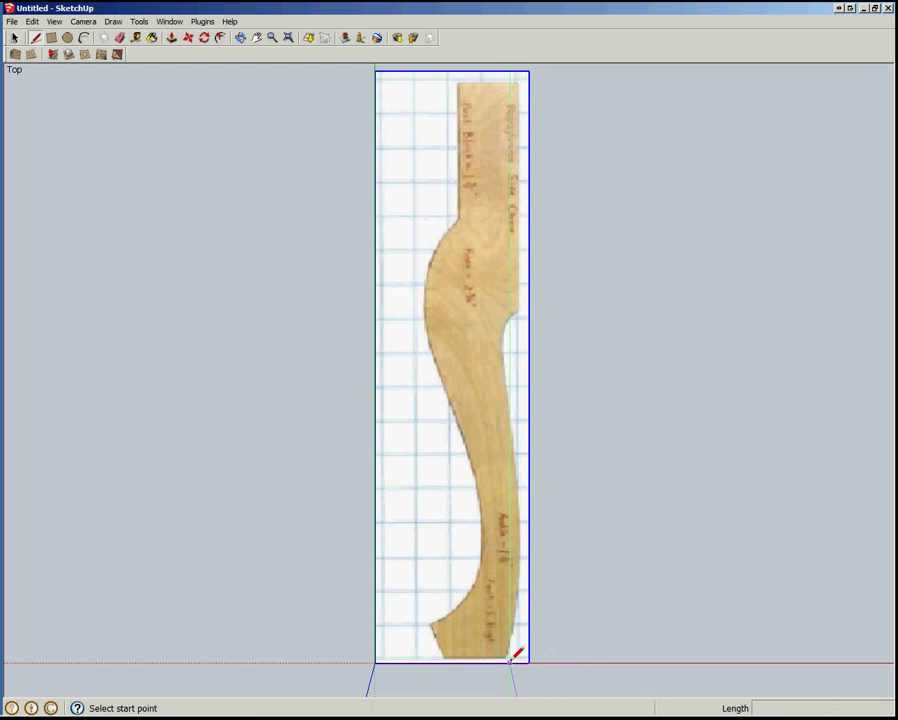
{"action": "scroll", "coordinate": [516, 645], "scroll_direction": "up", "scroll_amount": 4}
{"action": "scroll", "coordinate": [510, 650], "scroll_direction": "up", "scroll_amount": 3}
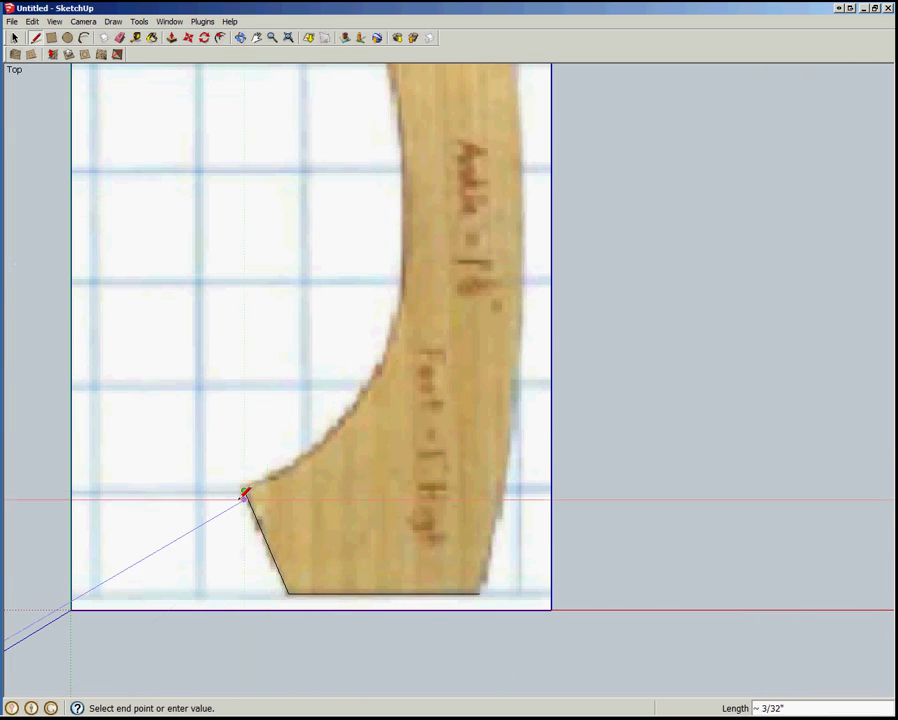
{"action": "key", "text": "Escape"}
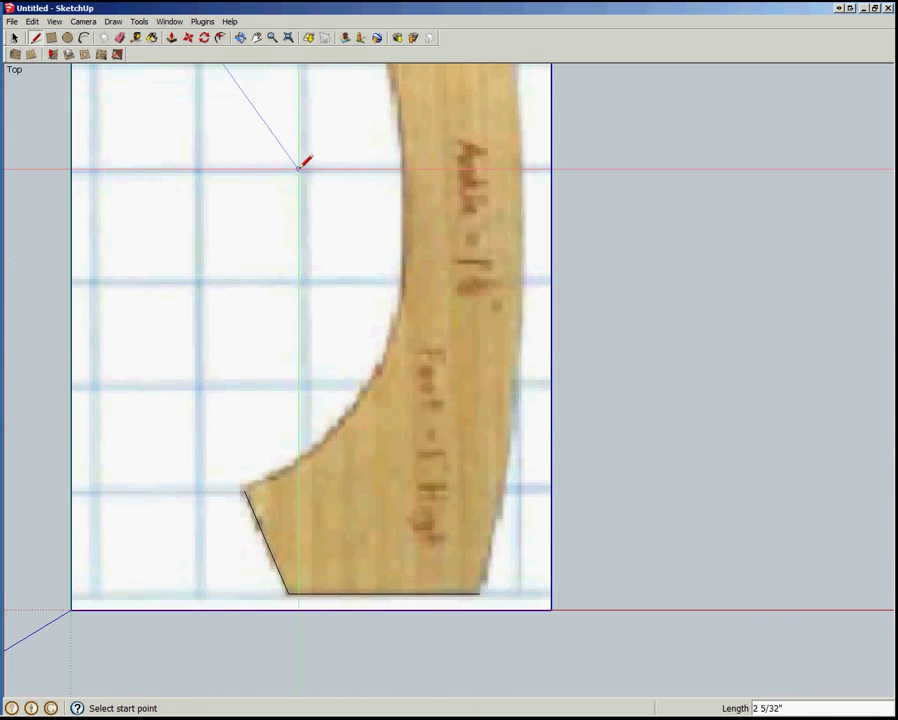
- Draw a Bezier curve from the toe endpoint up the inner ankle edge, fitted with two control points
{"action": "left_click", "coordinate": [109, 23]}
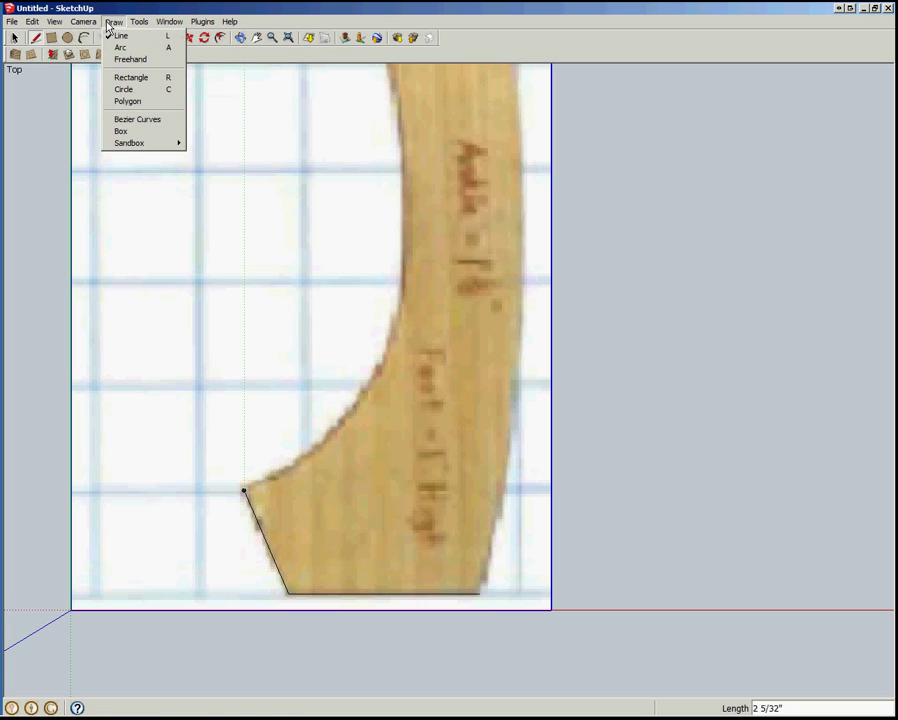
{"action": "left_click", "coordinate": [135, 121]}
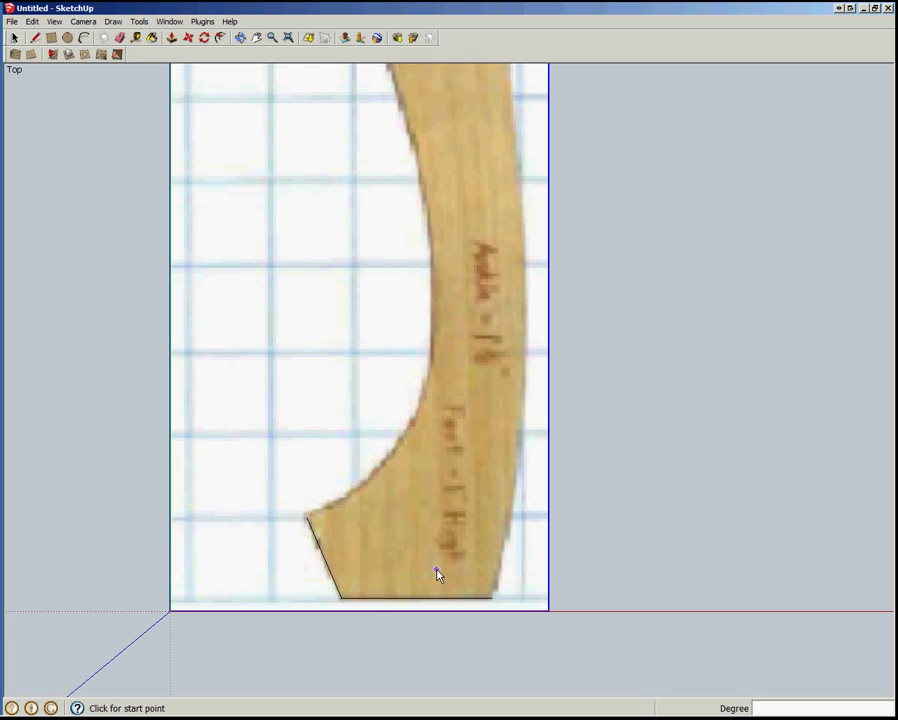
{"action": "scroll", "coordinate": [442, 592], "scroll_direction": "down", "scroll_amount": 2}
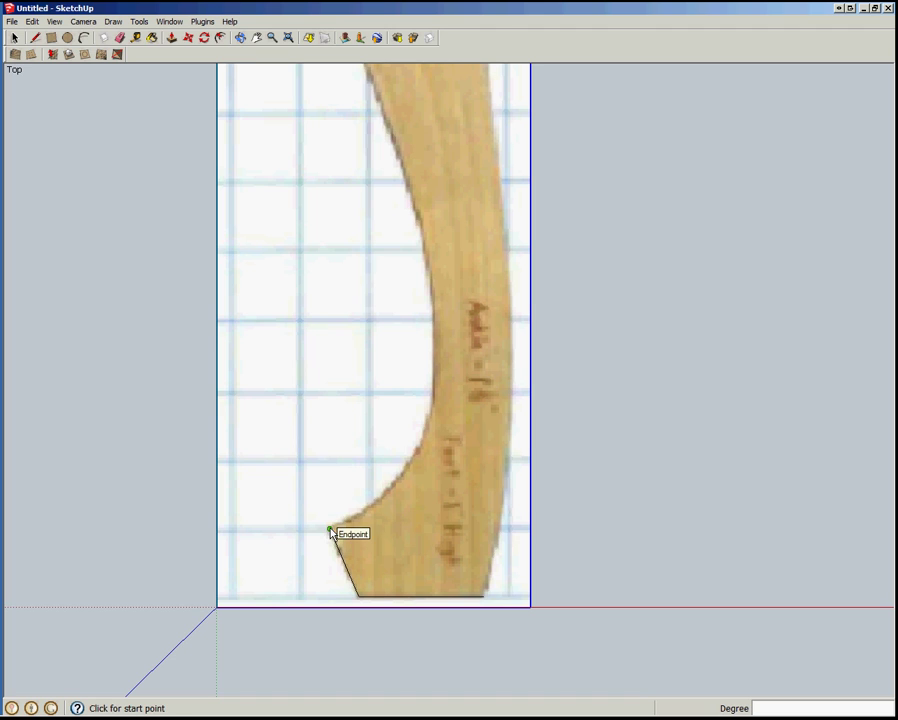
{"action": "left_click", "coordinate": [331, 530]}
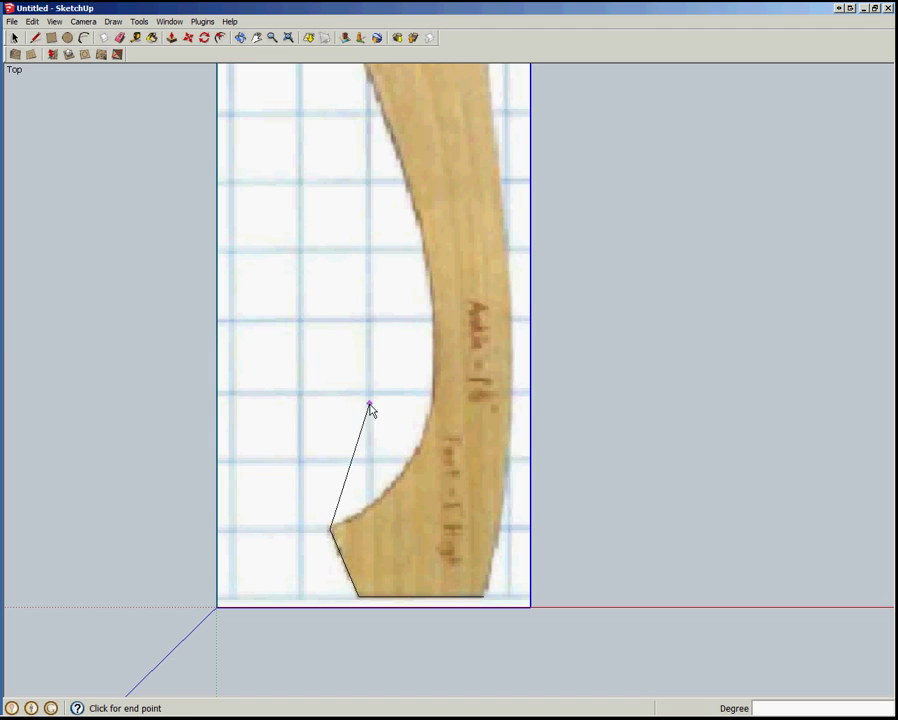
{"action": "left_click", "coordinate": [423, 243]}
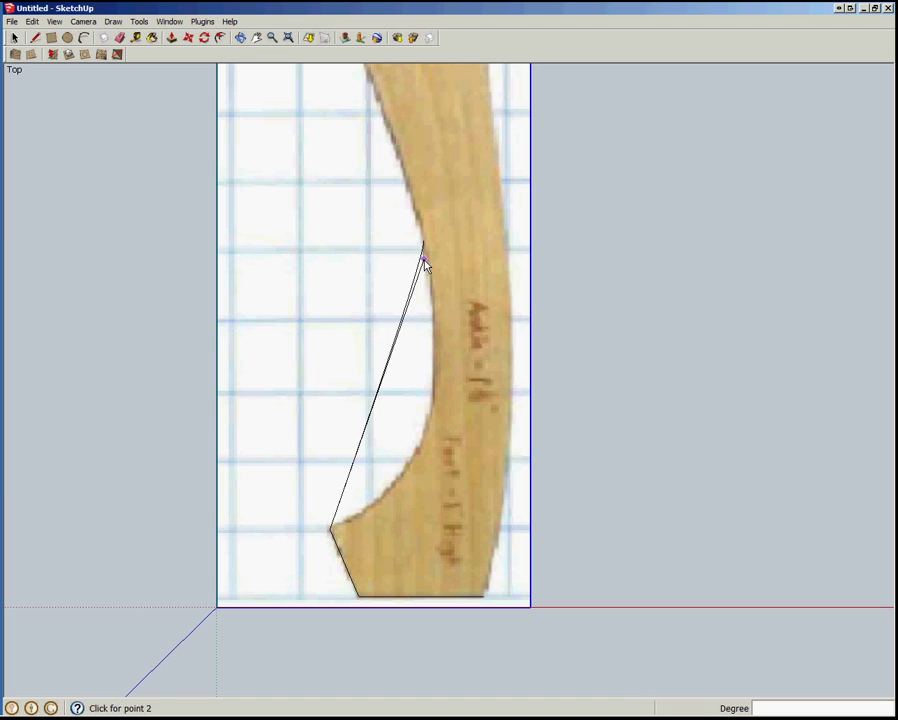
{"action": "left_click", "coordinate": [457, 468]}
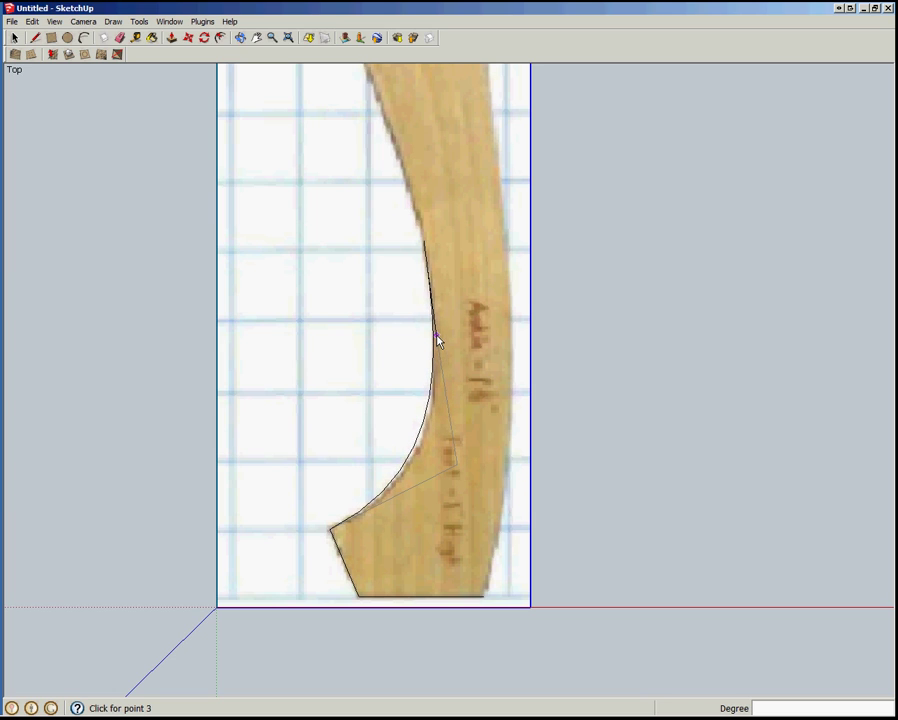
{"action": "left_click", "coordinate": [445, 370]}
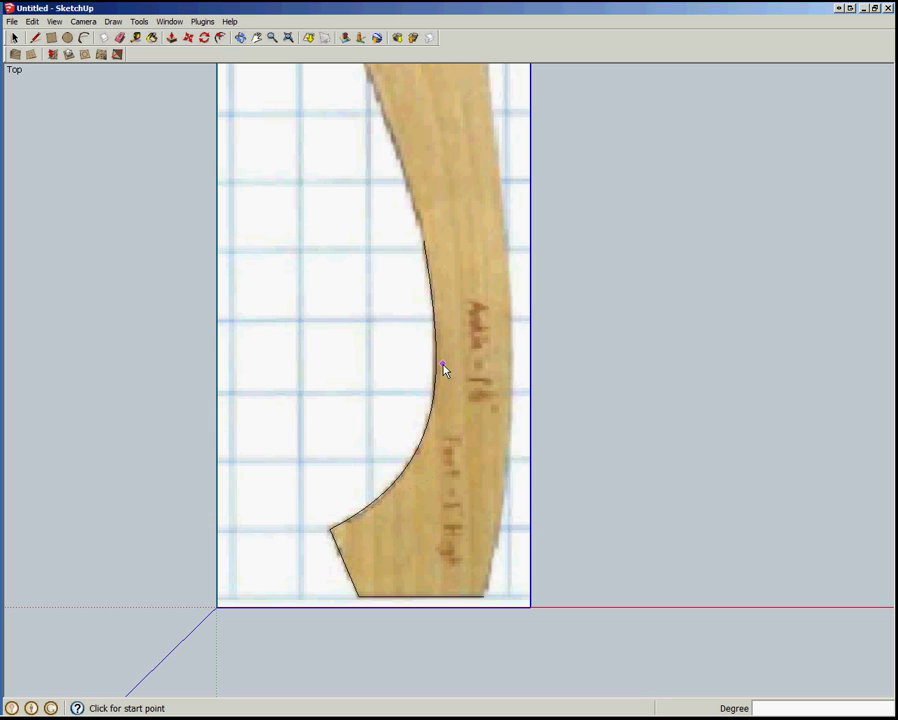
- Draw a Bezier curve tracing the leg's front edge upward from the ankle curve
{"action": "scroll", "coordinate": [628, 615], "scroll_direction": "down", "scroll_amount": 2}
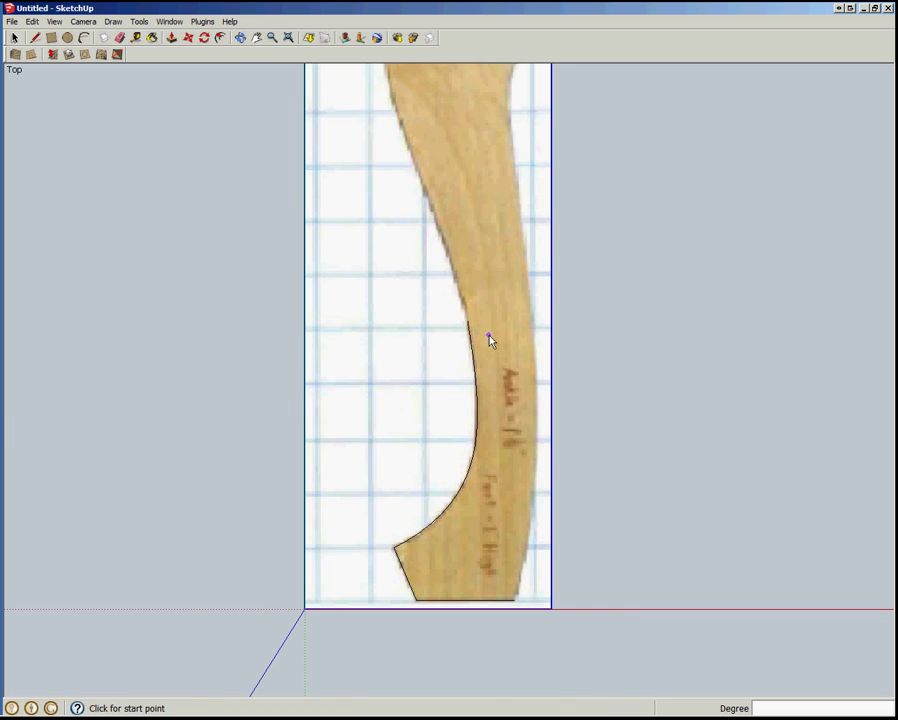
{"action": "scroll", "coordinate": [592, 486], "scroll_direction": "down", "scroll_amount": 1}
{"action": "scroll", "coordinate": [448, 290], "scroll_direction": "up", "scroll_amount": 3}
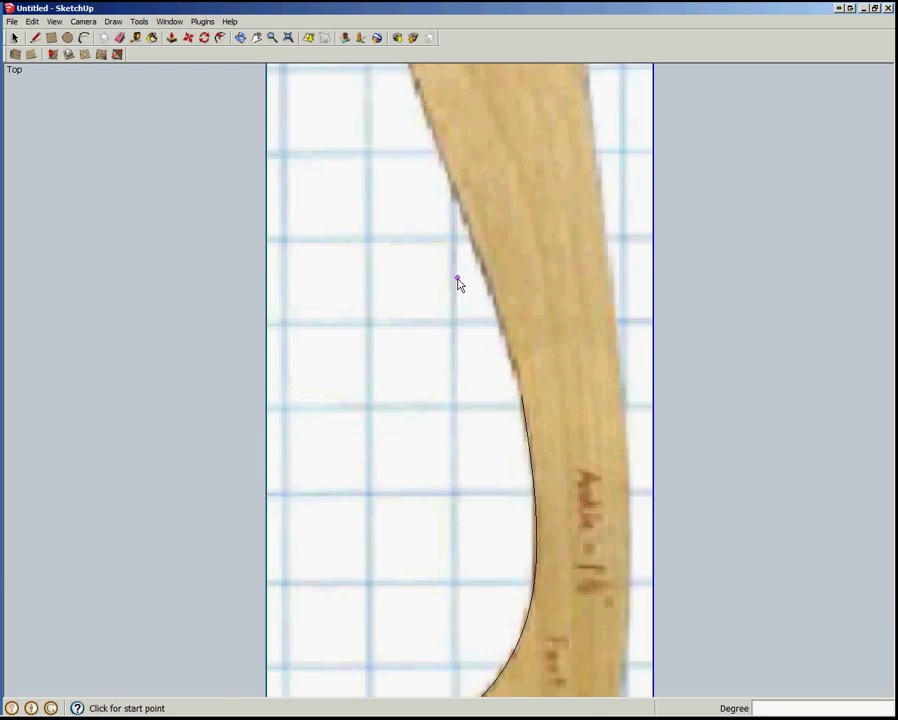
{"action": "scroll", "coordinate": [458, 284], "scroll_direction": "up", "scroll_amount": 1}
{"action": "scroll", "coordinate": [766, 554], "scroll_direction": "down", "scroll_amount": 4}
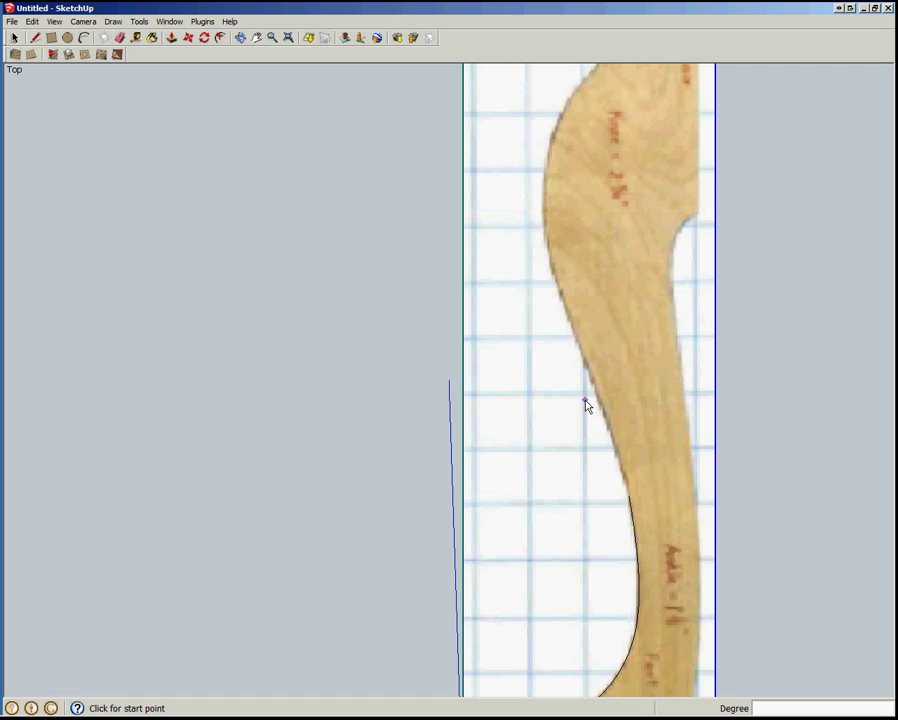
{"action": "left_click", "coordinate": [629, 498]}
{"action": "left_click", "coordinate": [547, 198]}
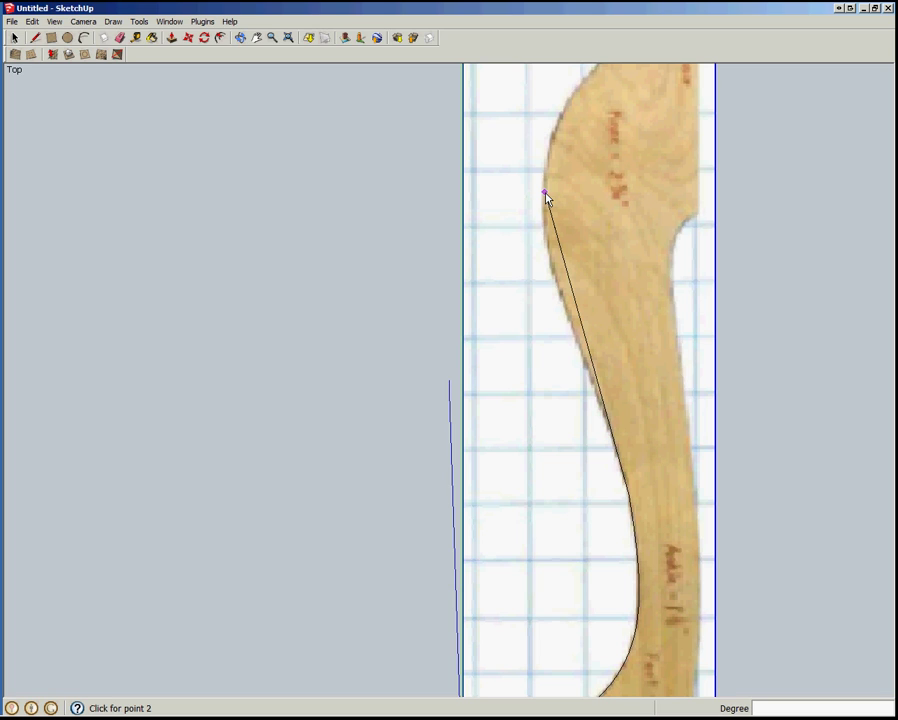
{"action": "left_click", "coordinate": [603, 410]}
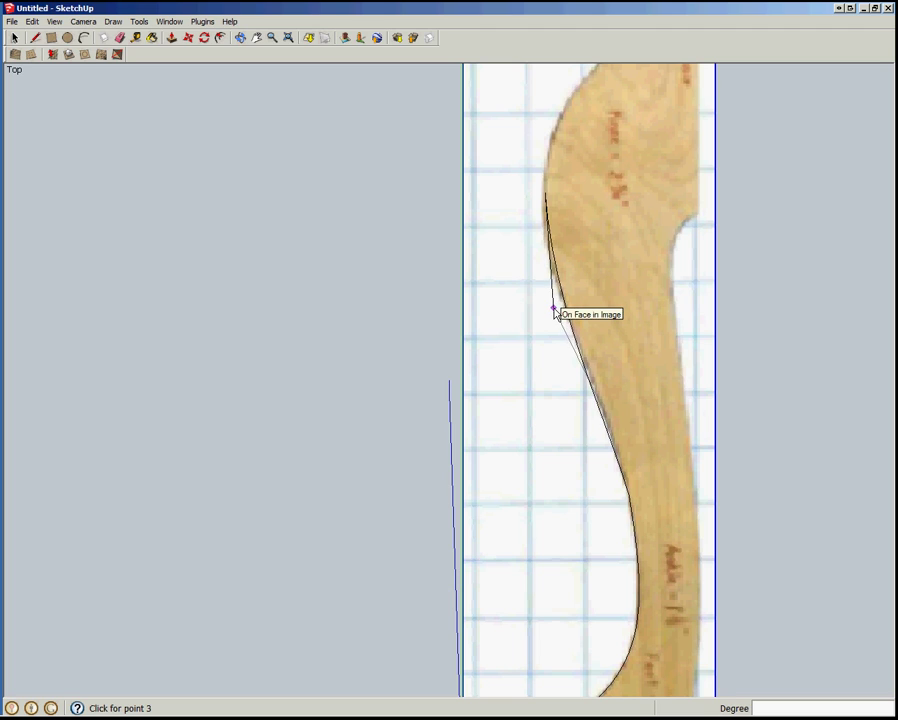
{"action": "left_click", "coordinate": [536, 256]}
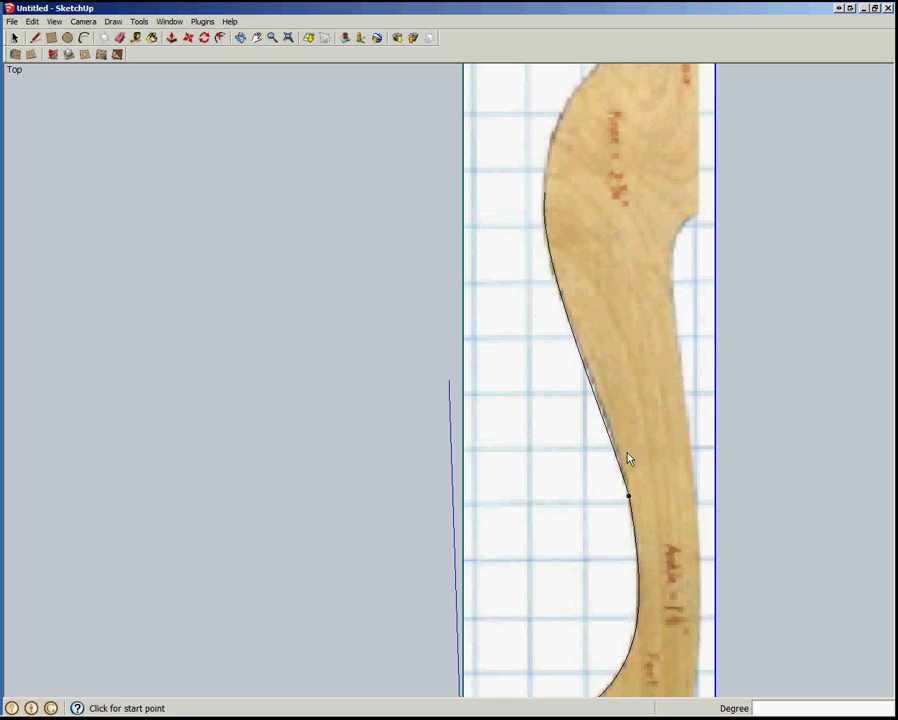
- Trace the knee bulge with a Bezier curve up to the shoulder, then select it
{"action": "scroll", "coordinate": [376, 614], "scroll_direction": "down", "scroll_amount": 3}
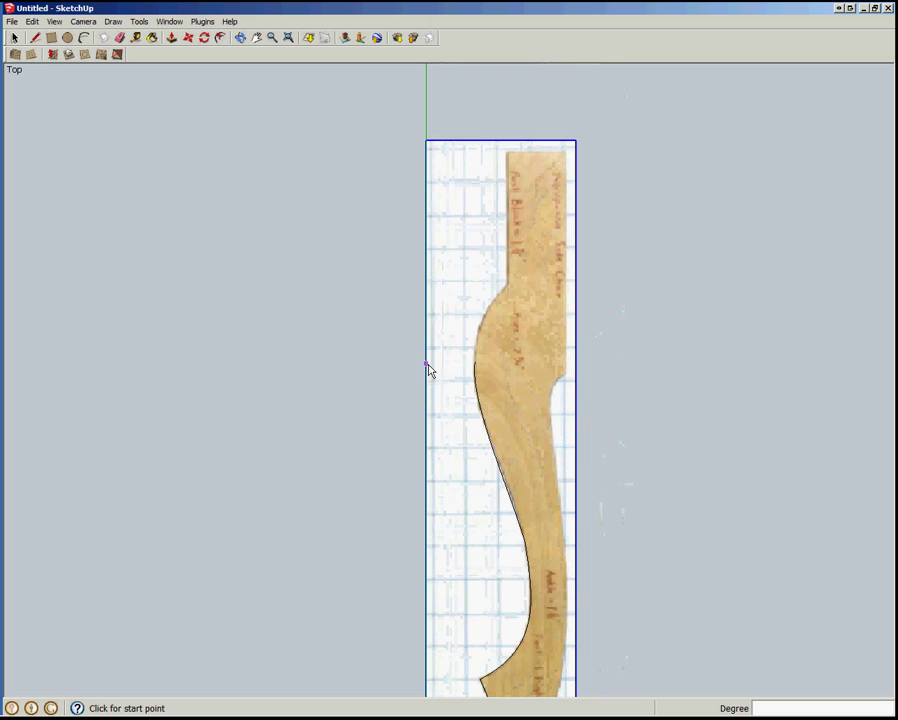
{"action": "left_click", "coordinate": [475, 363]}
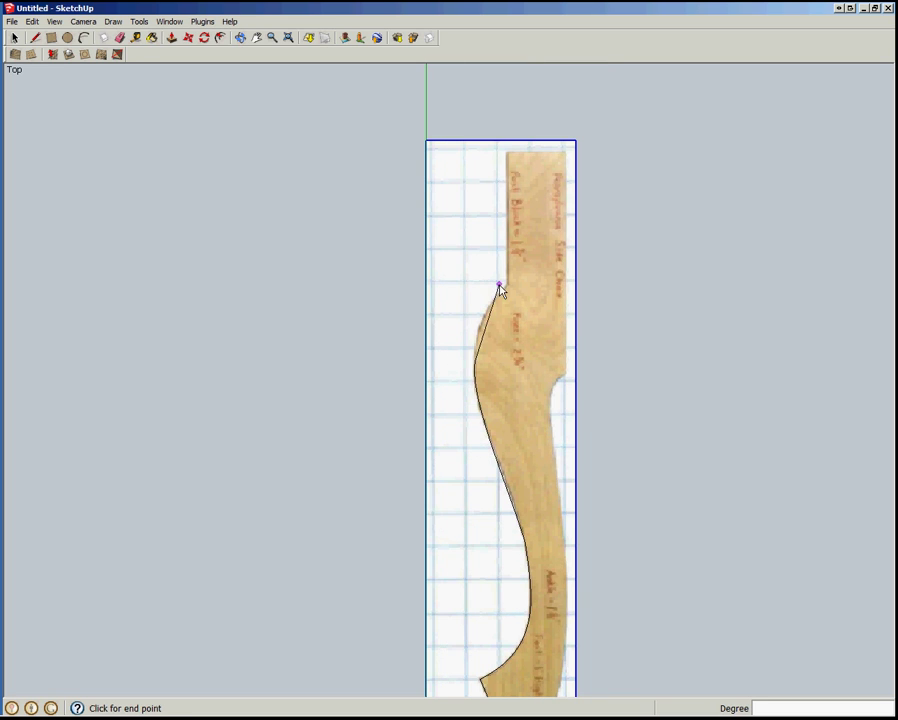
{"action": "scroll", "coordinate": [508, 288], "scroll_direction": "up", "scroll_amount": 3}
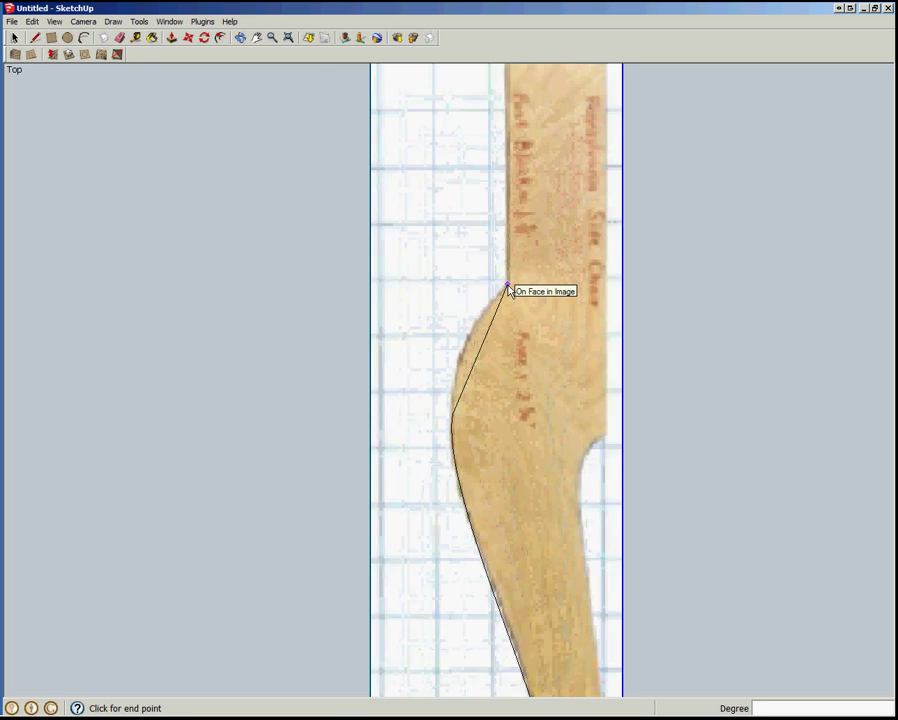
{"action": "left_click", "coordinate": [508, 287]}
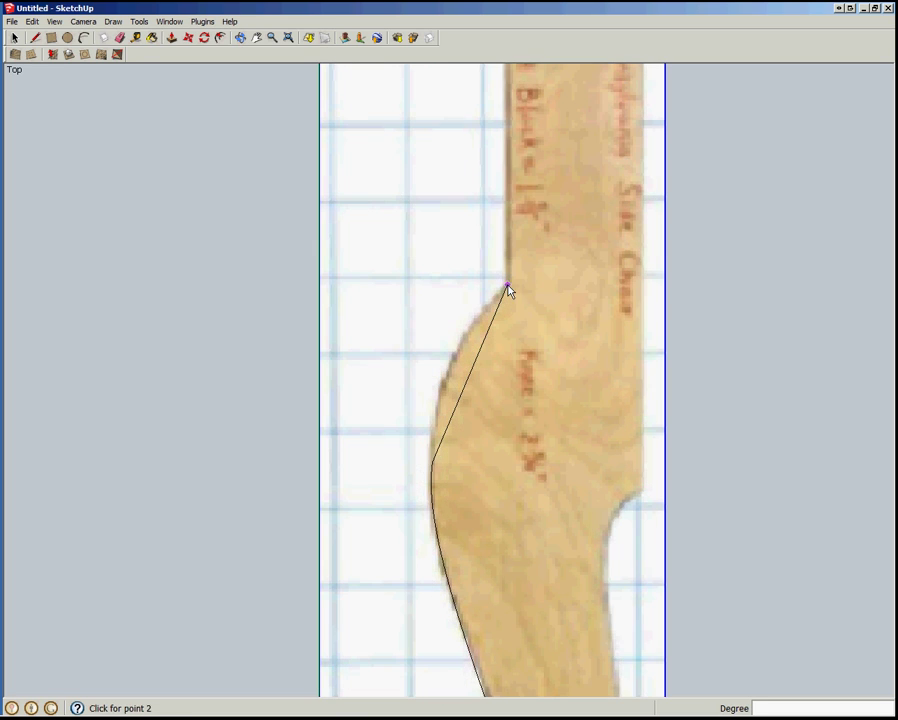
{"action": "left_click", "coordinate": [450, 312]}
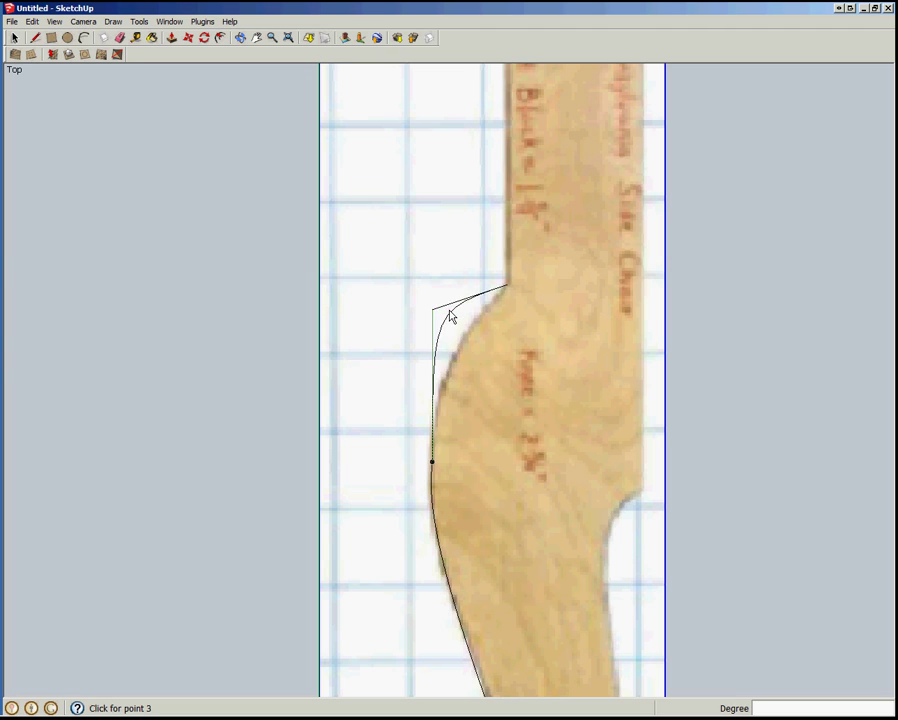
{"action": "left_click", "coordinate": [455, 370]}
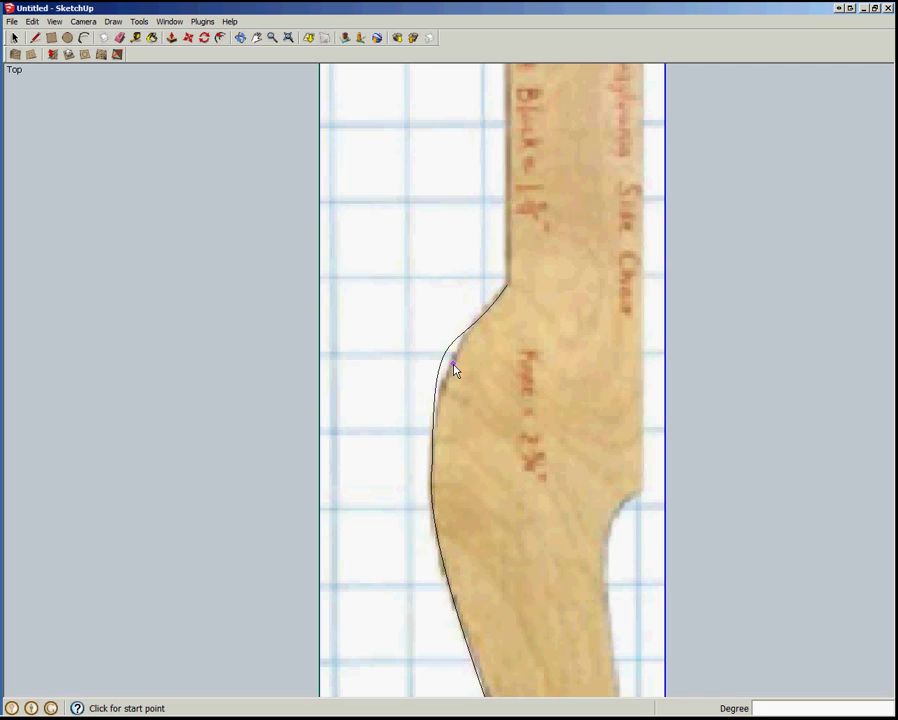
{"action": "key", "text": "space"}
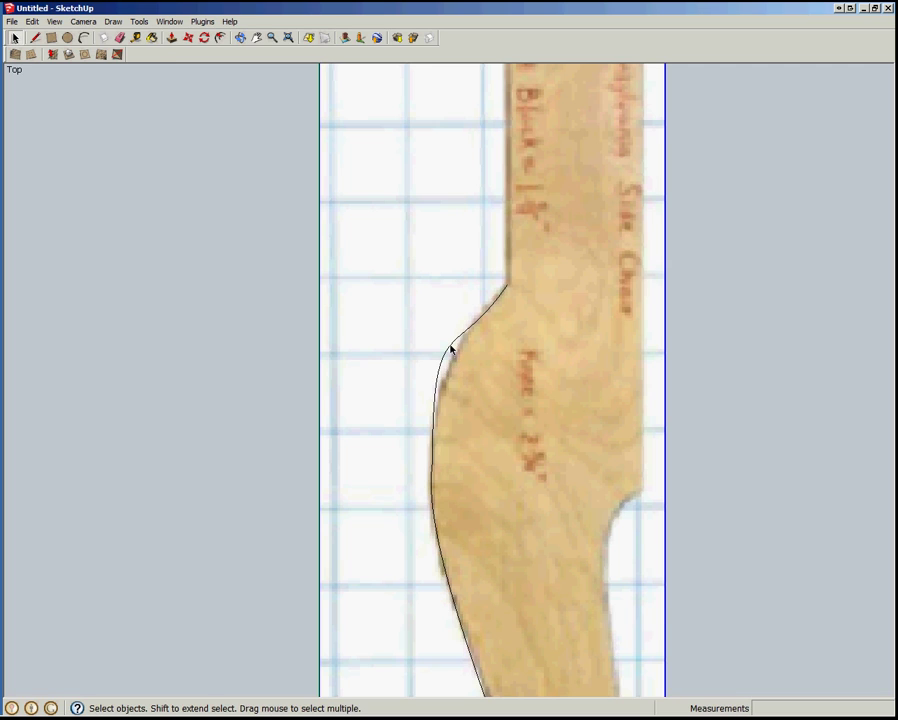
{"action": "left_click", "coordinate": [450, 347]}
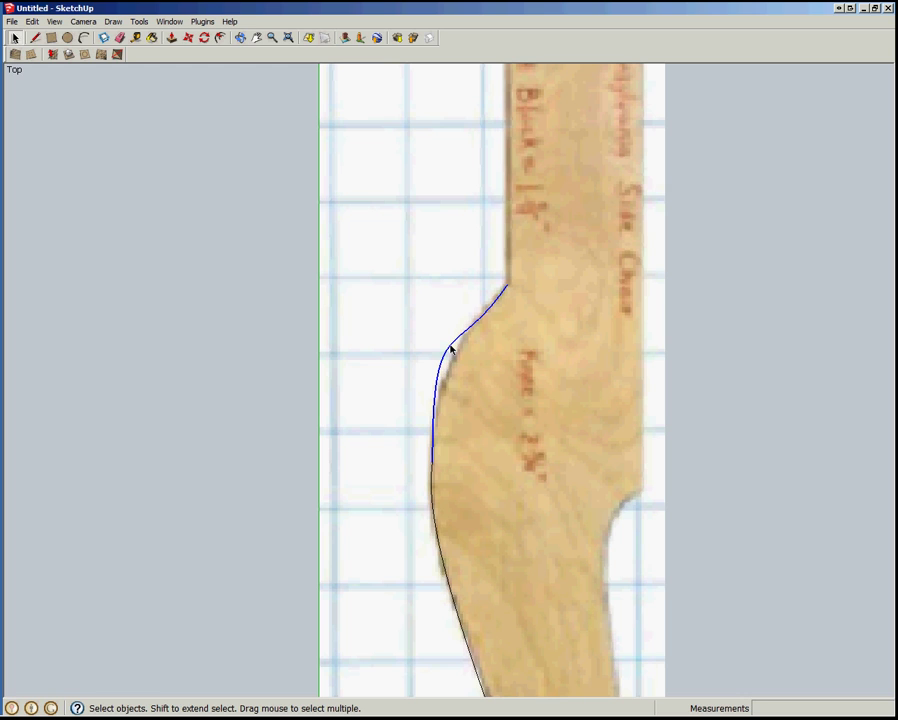
- Edit the knee Bezier curve and drag a control point so it hugs the knee edge
{"action": "right_click", "coordinate": [450, 347]}
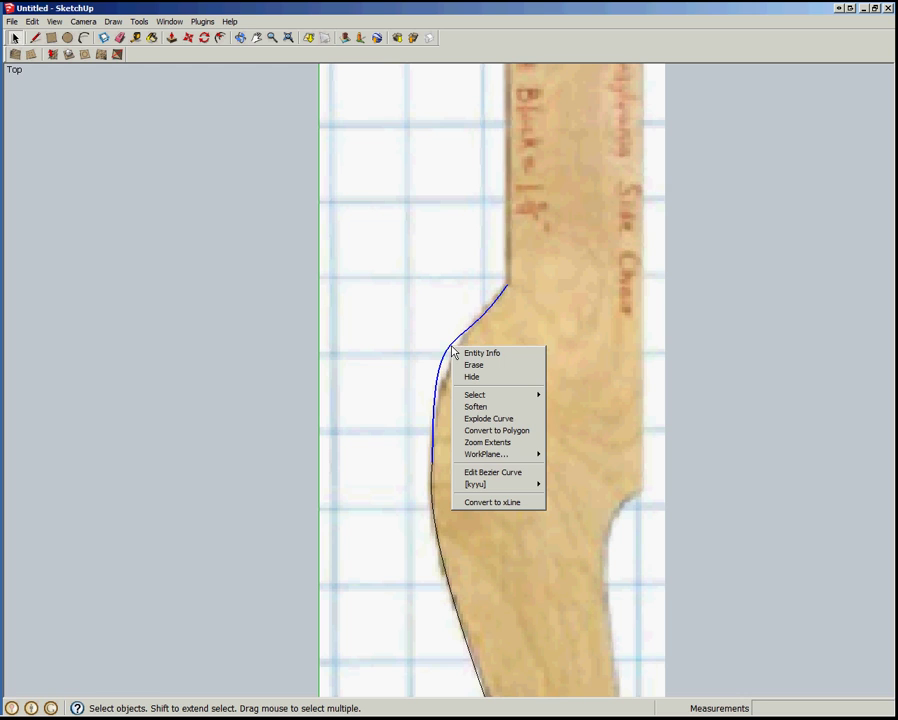
{"action": "left_click", "coordinate": [525, 473]}
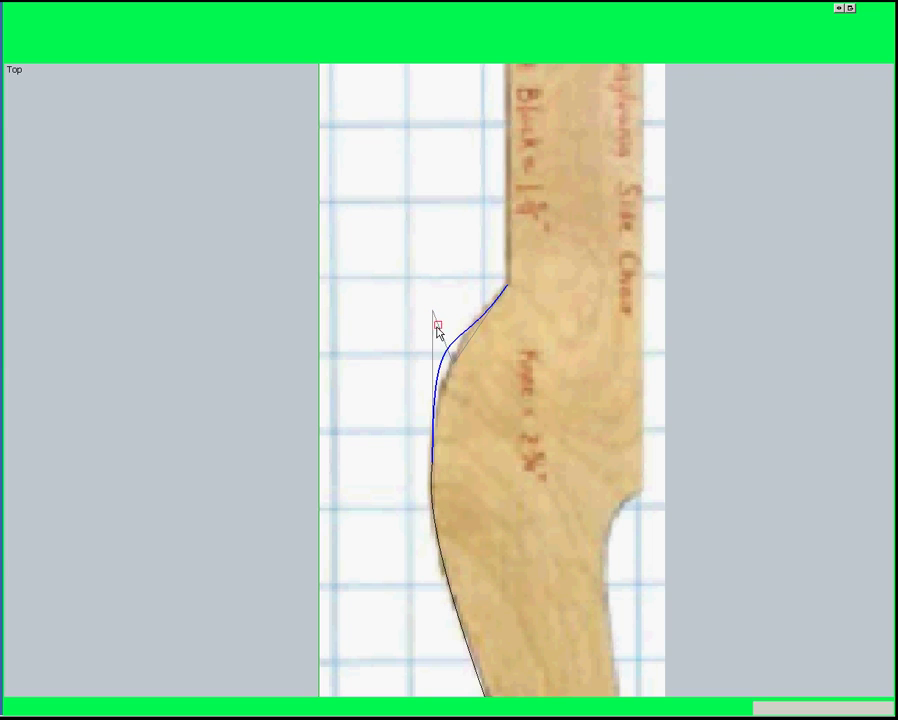
{"action": "left_click_drag", "start_coordinate": [432, 313], "coordinate": [432, 351]}
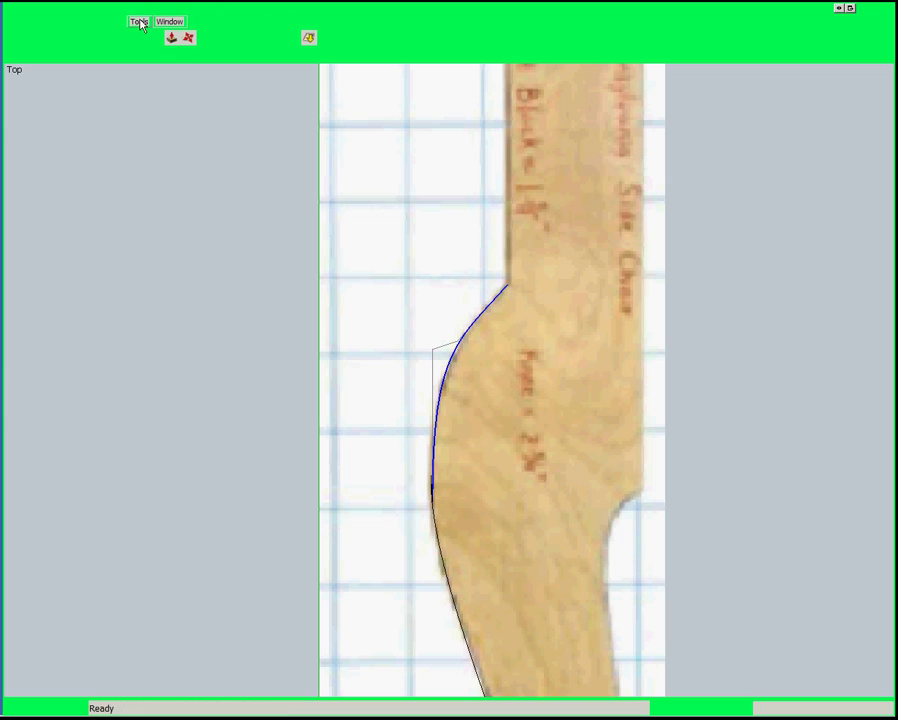
- Draw straight lines up the post block's front, across its top, and down its back to the notch
{"action": "left_click", "coordinate": [113, 22]}
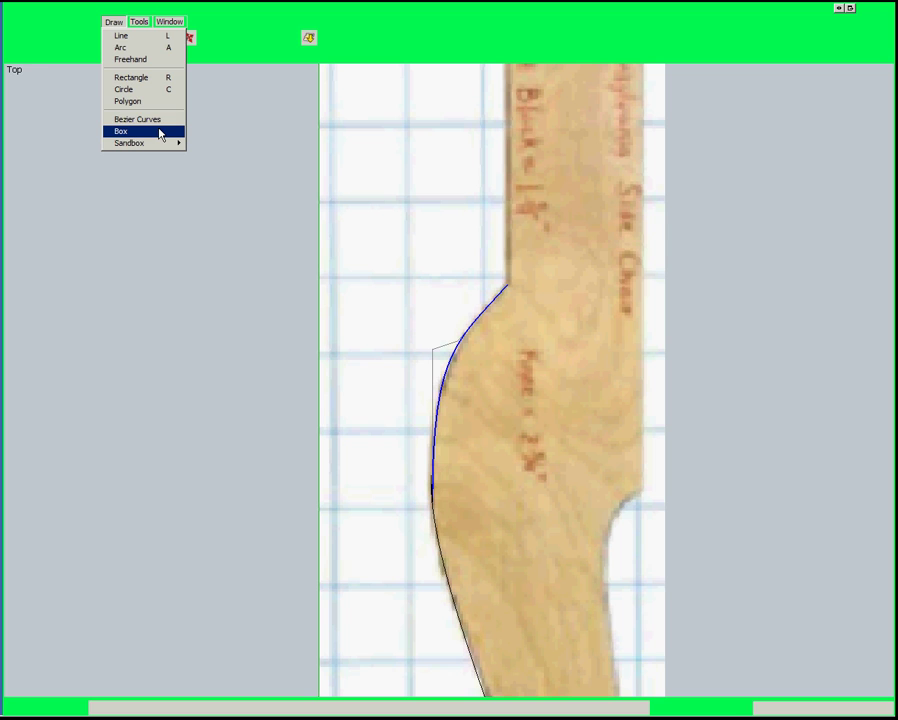
{"action": "left_click", "coordinate": [137, 36]}
{"action": "scroll", "coordinate": [518, 476], "scroll_direction": "down", "scroll_amount": 5}
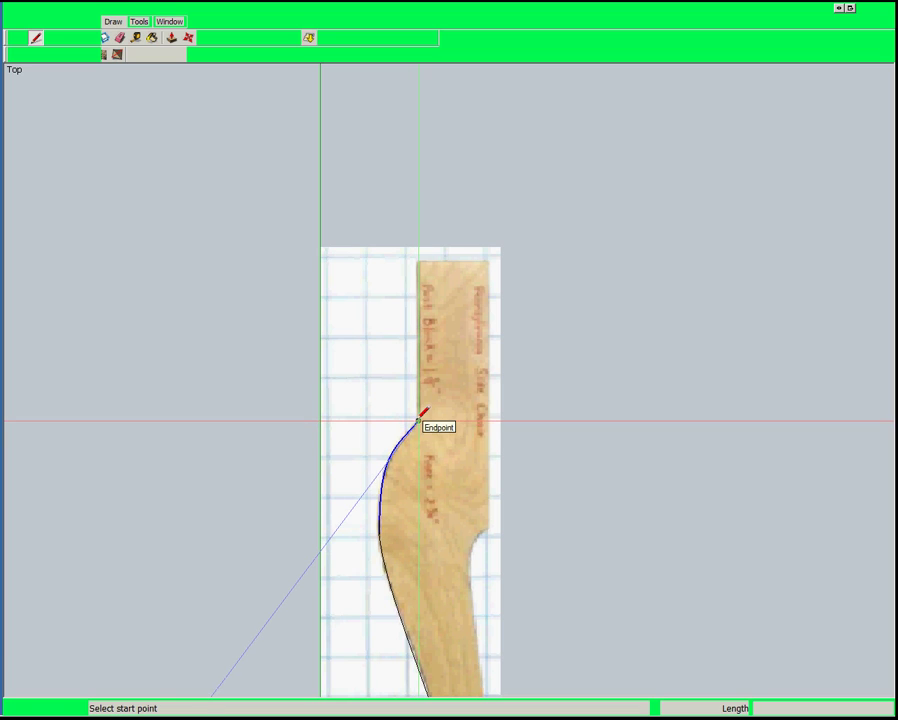
{"action": "left_click", "coordinate": [418, 419]}
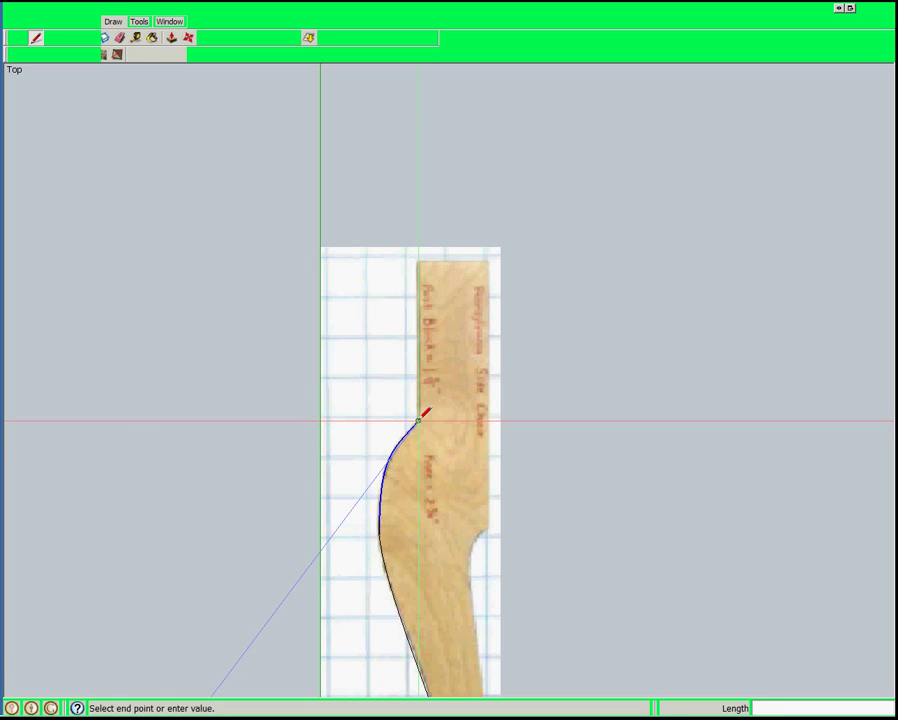
{"action": "left_click", "coordinate": [418, 262]}
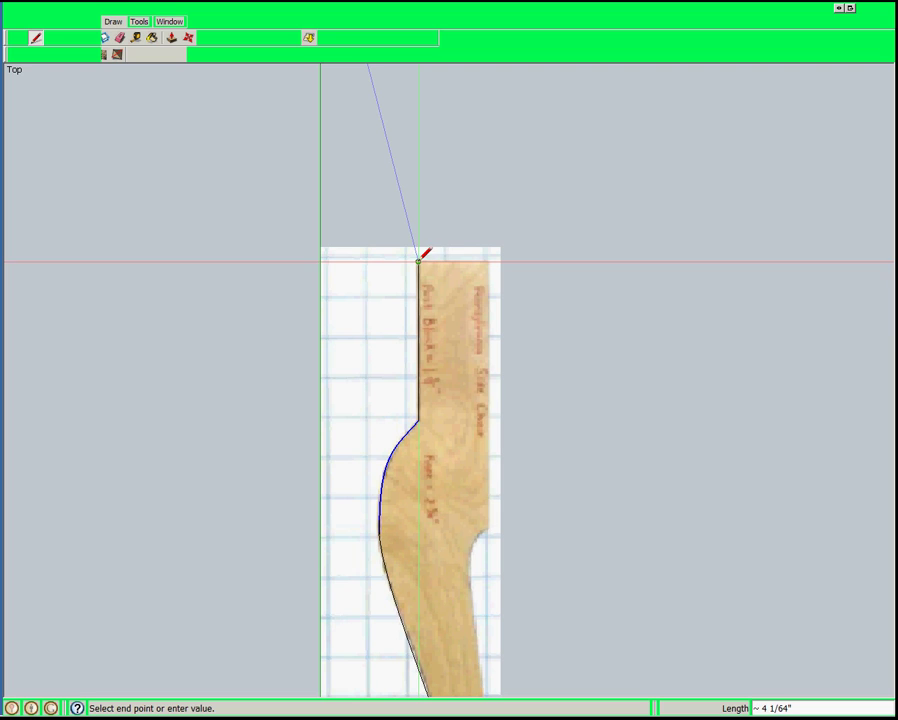
{"action": "left_click", "coordinate": [488, 261]}
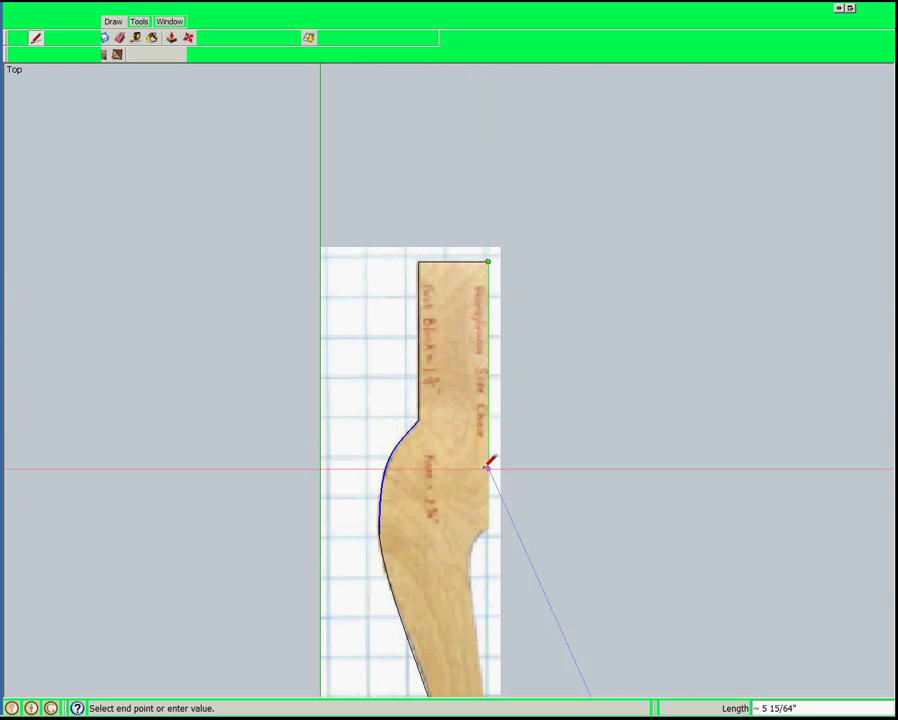
{"action": "scroll", "coordinate": [490, 518], "scroll_direction": "up", "scroll_amount": 4}
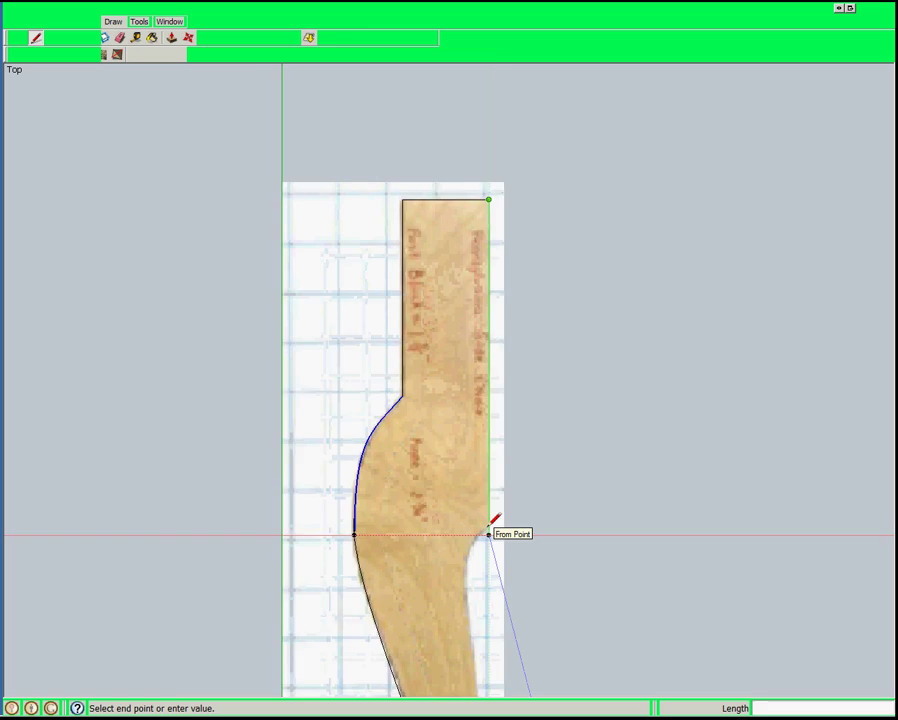
{"action": "scroll", "coordinate": [490, 522], "scroll_direction": "up", "scroll_amount": 3}
{"action": "left_click", "coordinate": [497, 525]}
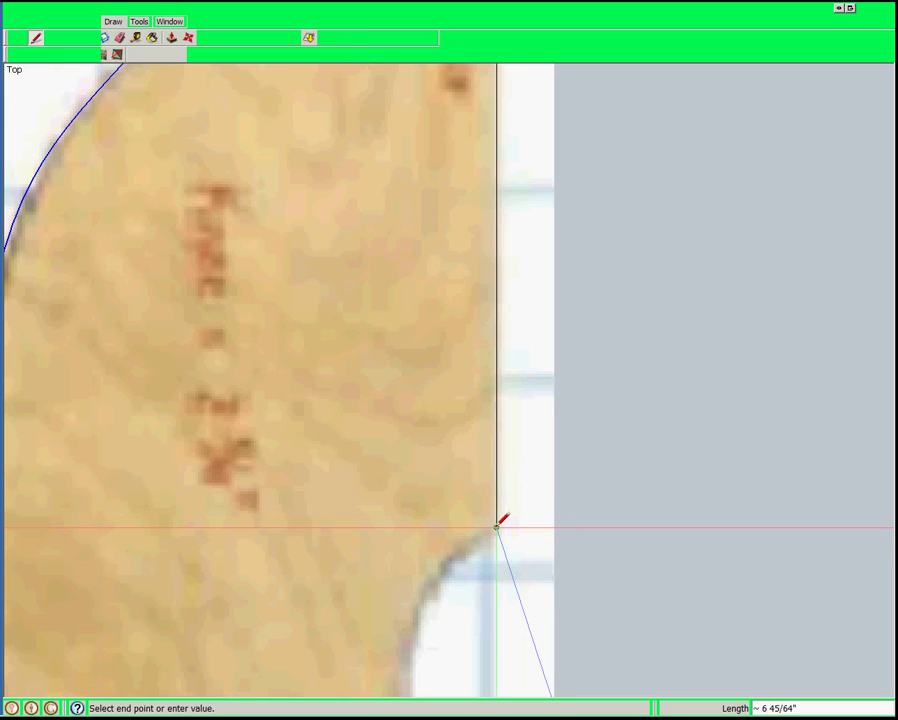
{"action": "left_click", "coordinate": [122, 24]}
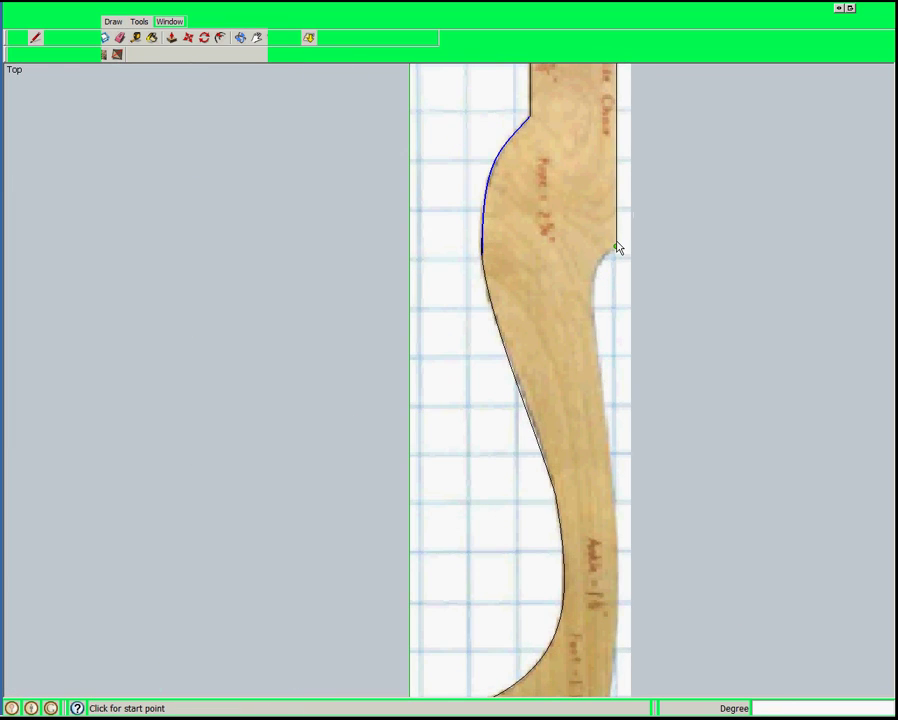
- Trace the leg's back edge from the notch behind the knee with a Bezier curve
{"action": "left_click", "coordinate": [617, 247]}
{"action": "scroll", "coordinate": [616, 500], "scroll_direction": "up", "scroll_amount": 4}
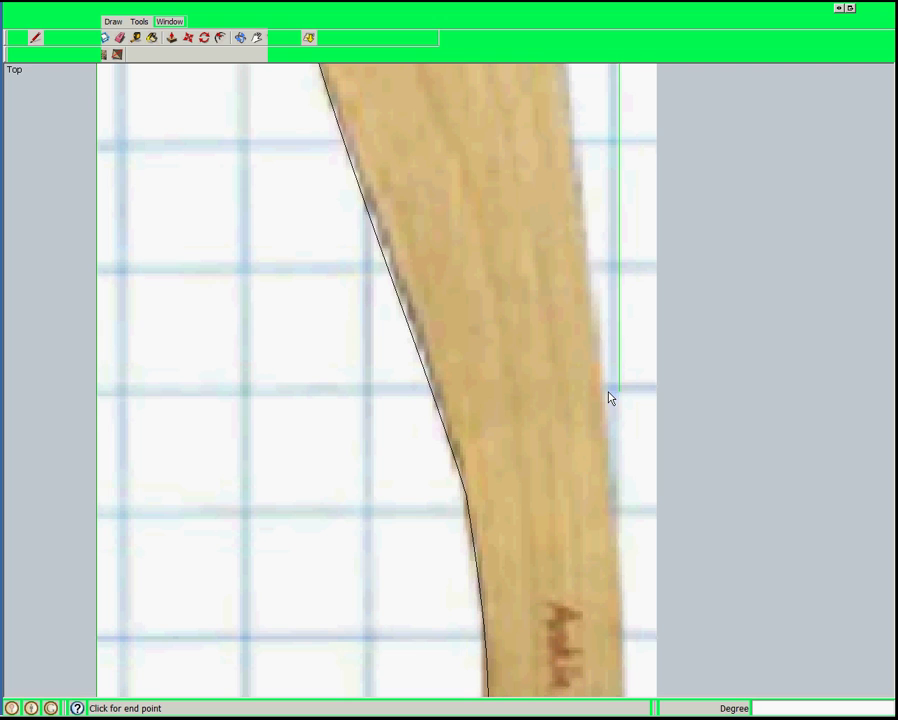
{"action": "left_click", "coordinate": [601, 363]}
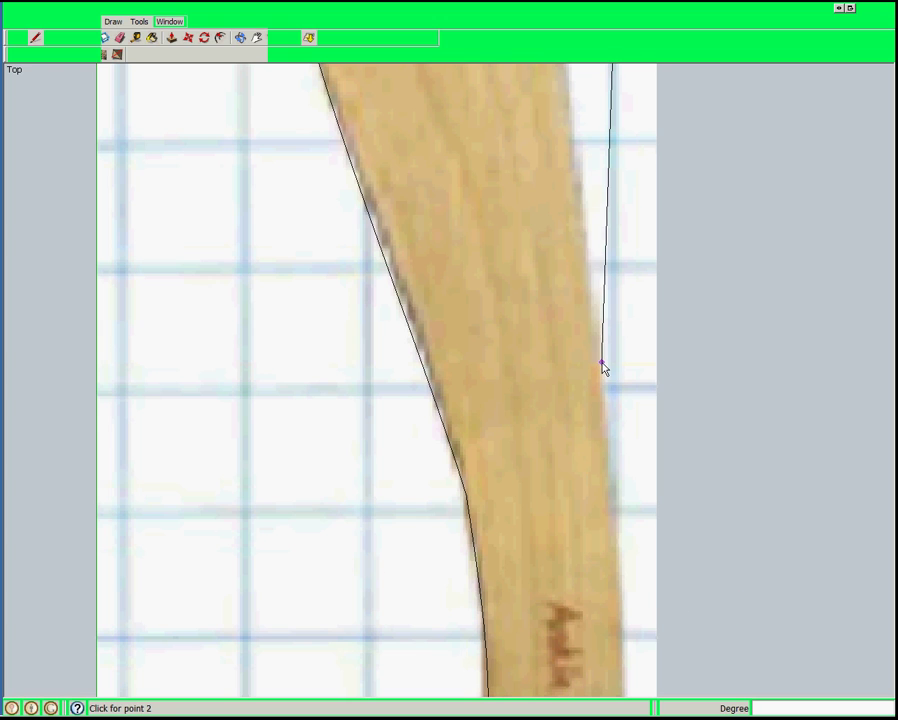
{"action": "scroll", "coordinate": [297, 589], "scroll_direction": "down", "scroll_amount": 4}
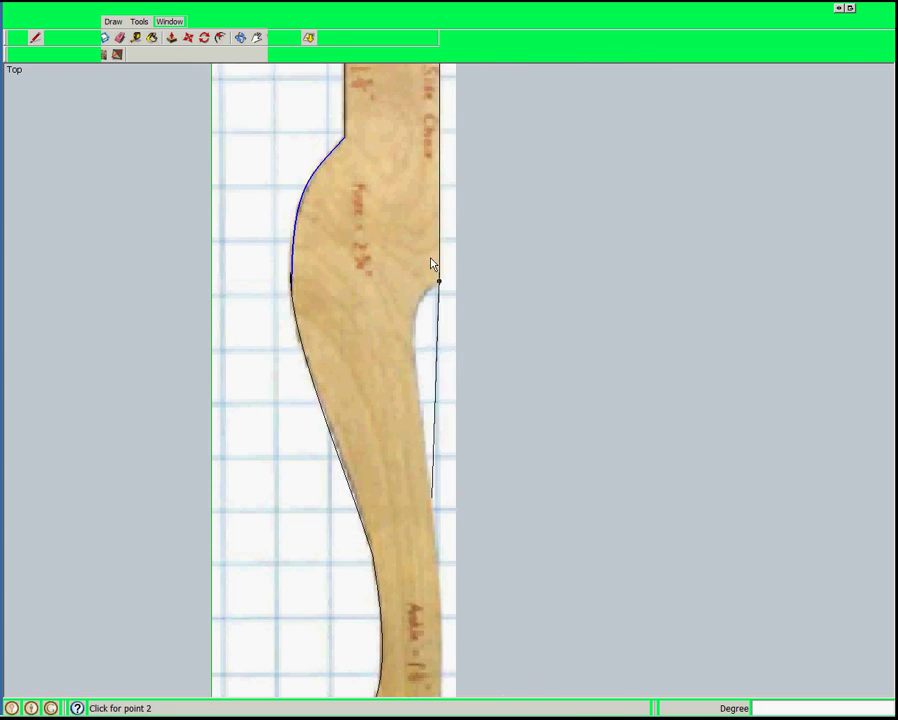
{"action": "scroll", "coordinate": [397, 309], "scroll_direction": "up", "scroll_amount": 5}
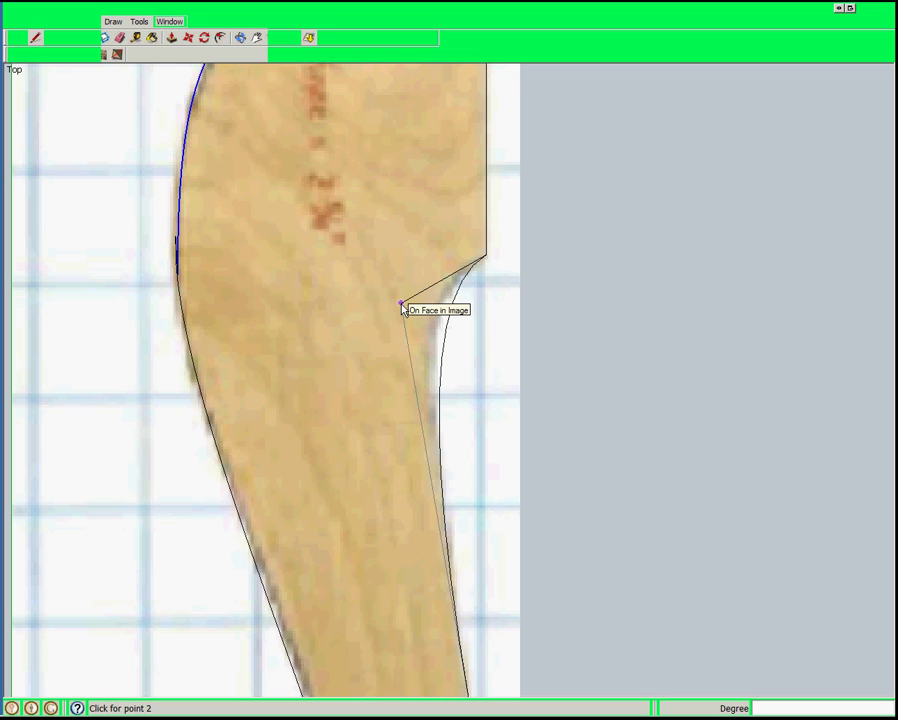
{"action": "left_click", "coordinate": [401, 304]}
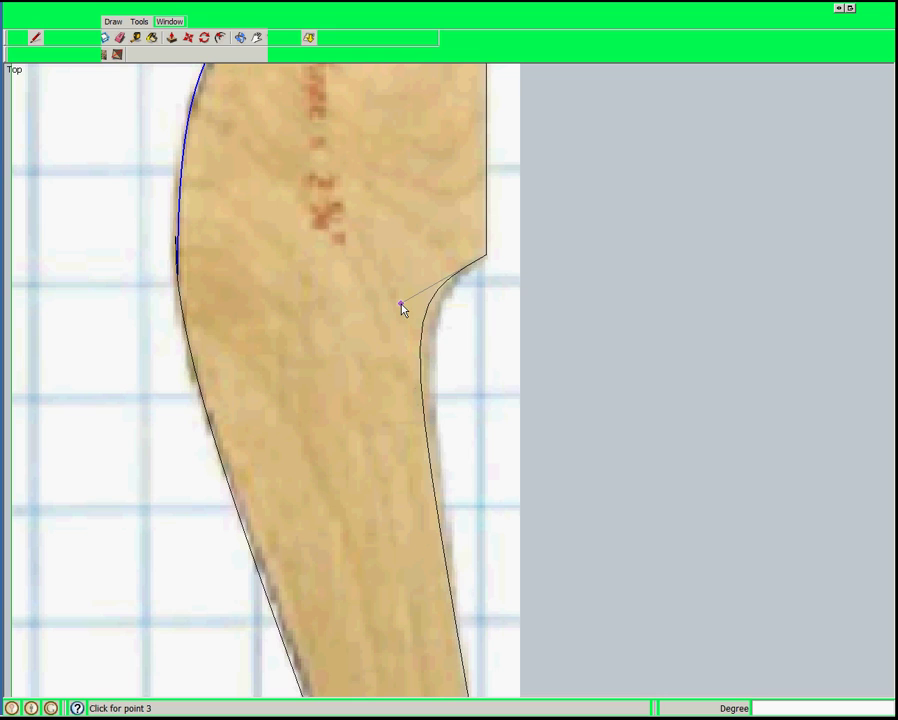
{"action": "left_click", "coordinate": [434, 414]}
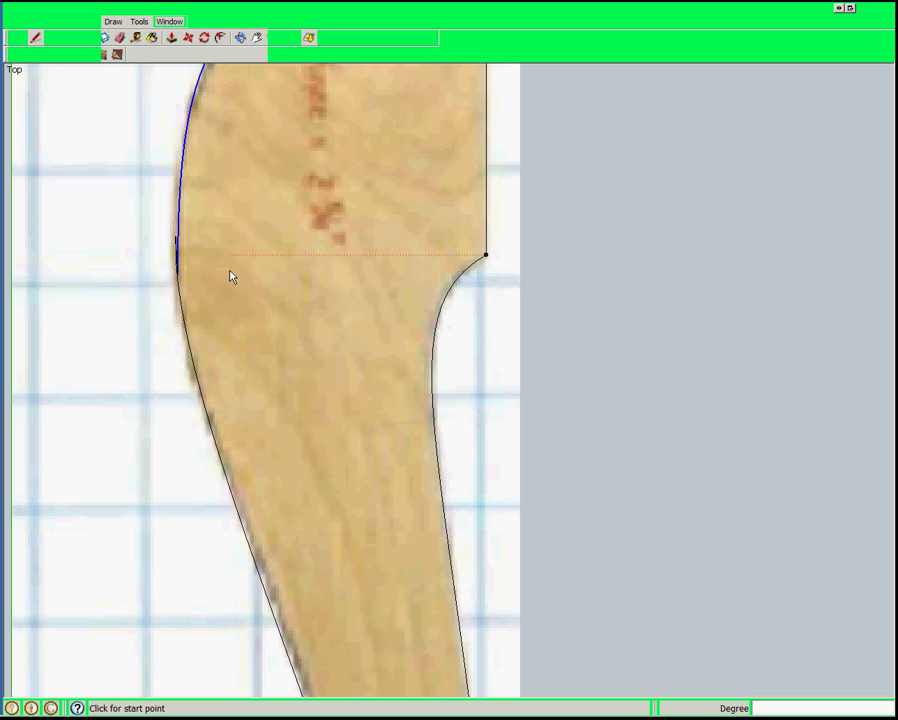
- Draw the final straight edge to the bottom corner, closing the outline into a face
{"action": "scroll", "coordinate": [184, 226], "scroll_direction": "down", "scroll_amount": 4}
{"action": "scroll", "coordinate": [664, 174], "scroll_direction": "down", "scroll_amount": 2}
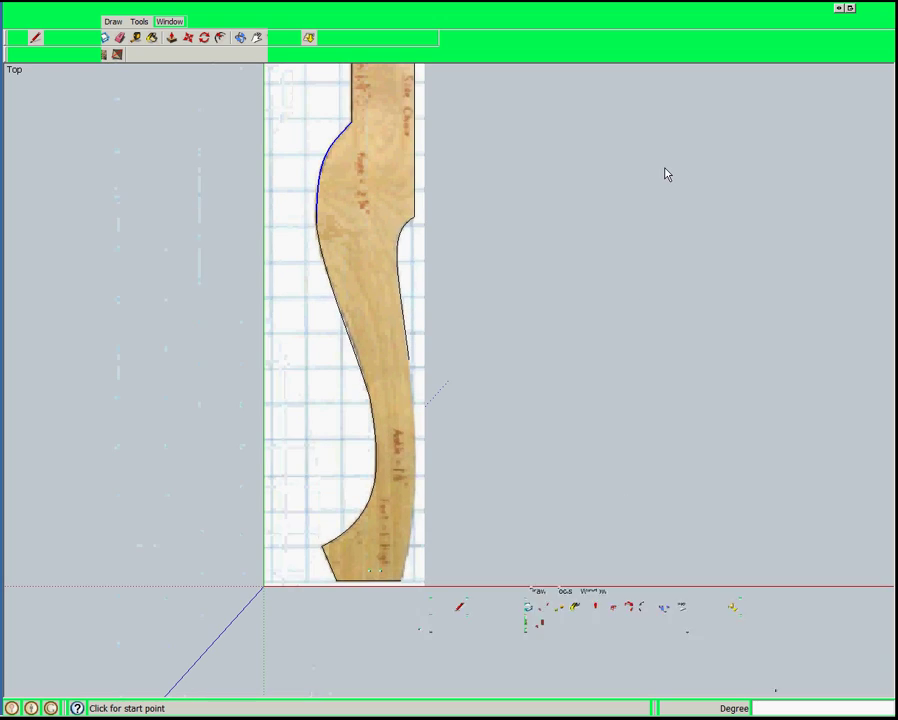
{"action": "scroll", "coordinate": [410, 490], "scroll_direction": "up", "scroll_amount": 3}
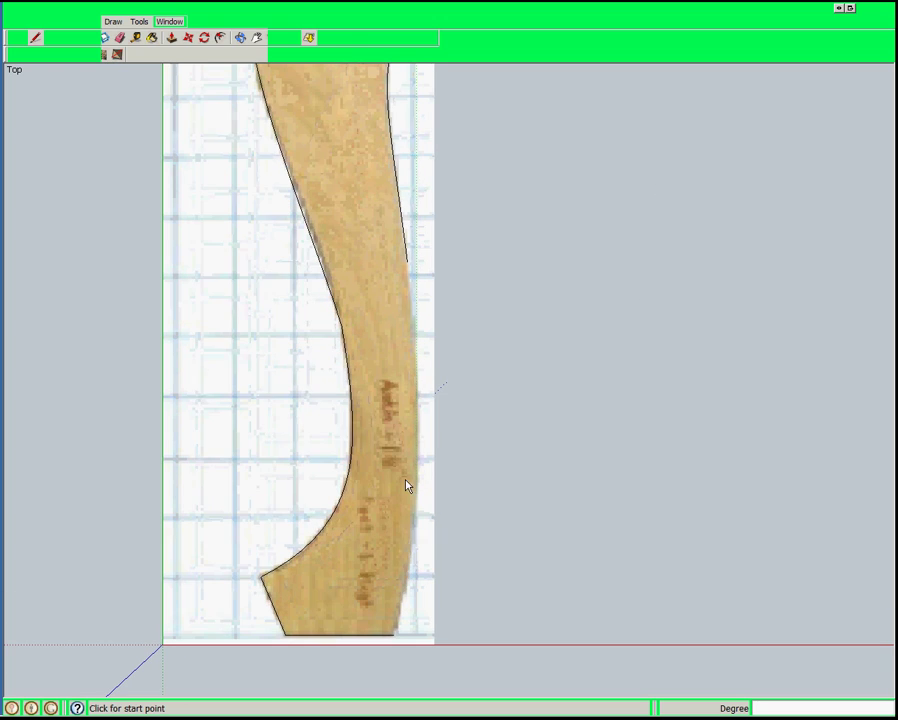
{"action": "left_click", "coordinate": [408, 266]}
{"action": "left_click", "coordinate": [394, 635]}
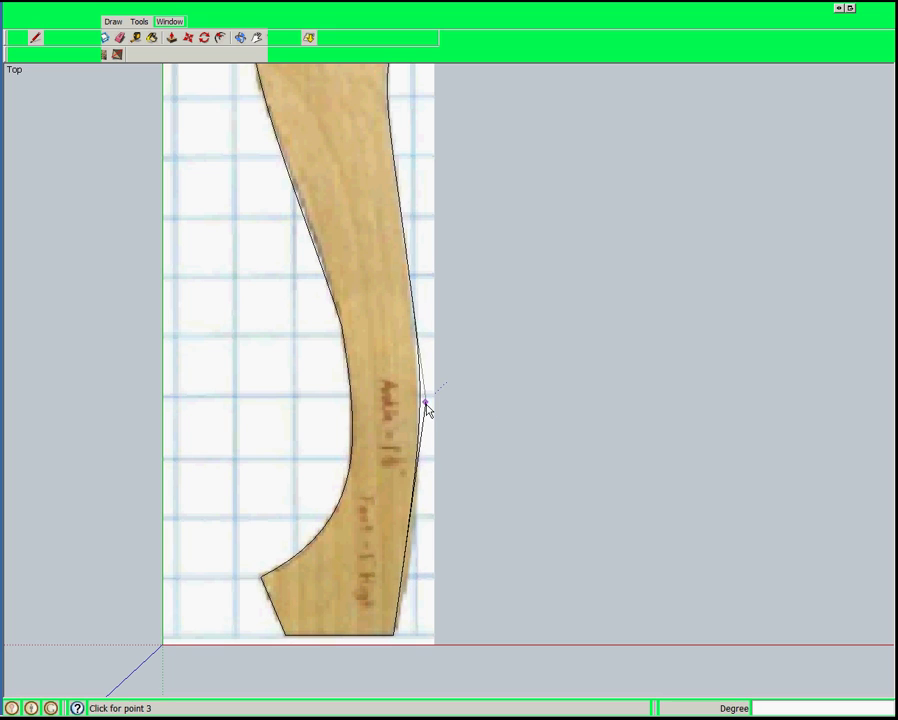
{"action": "left_click", "coordinate": [422, 533]}
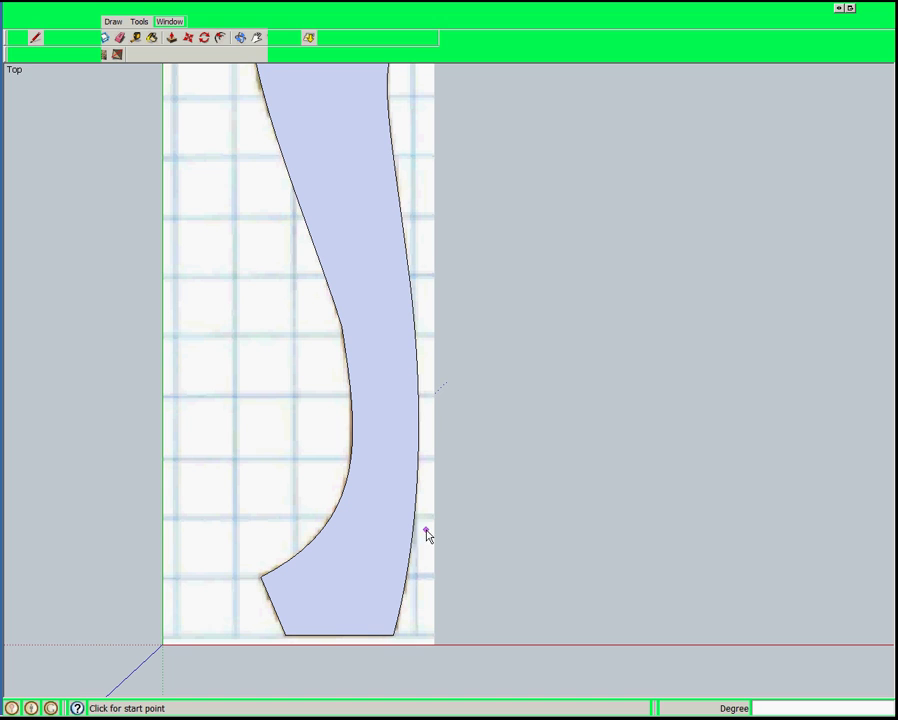
- Delete the grid reference image and orbit around the remaining leg profile face
{"action": "scroll", "coordinate": [584, 501], "scroll_direction": "down", "scroll_amount": 2}
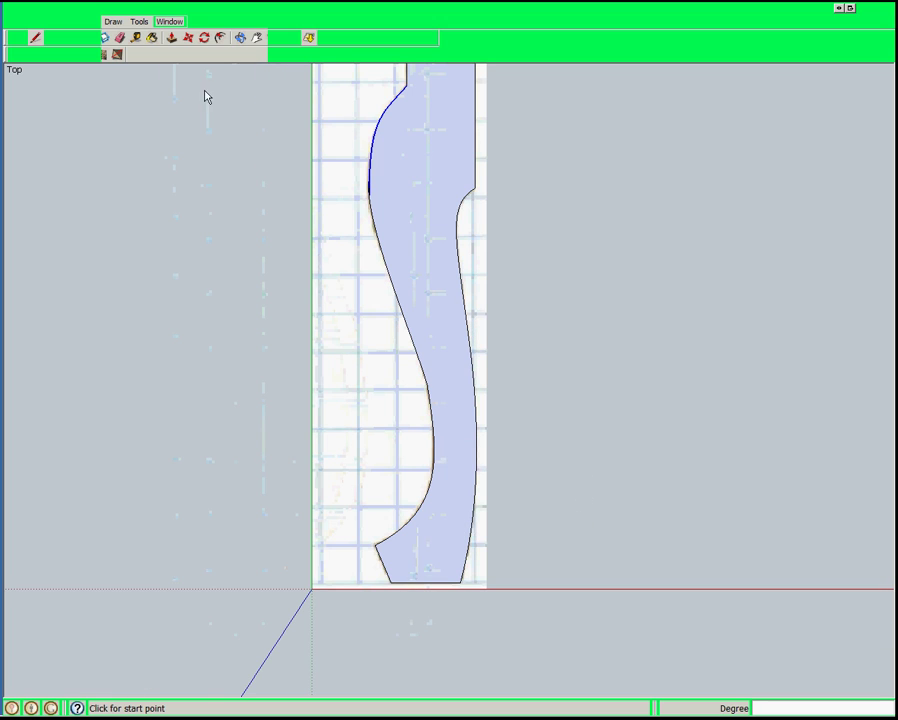
{"action": "scroll", "coordinate": [206, 347], "scroll_direction": "down", "scroll_amount": 2}
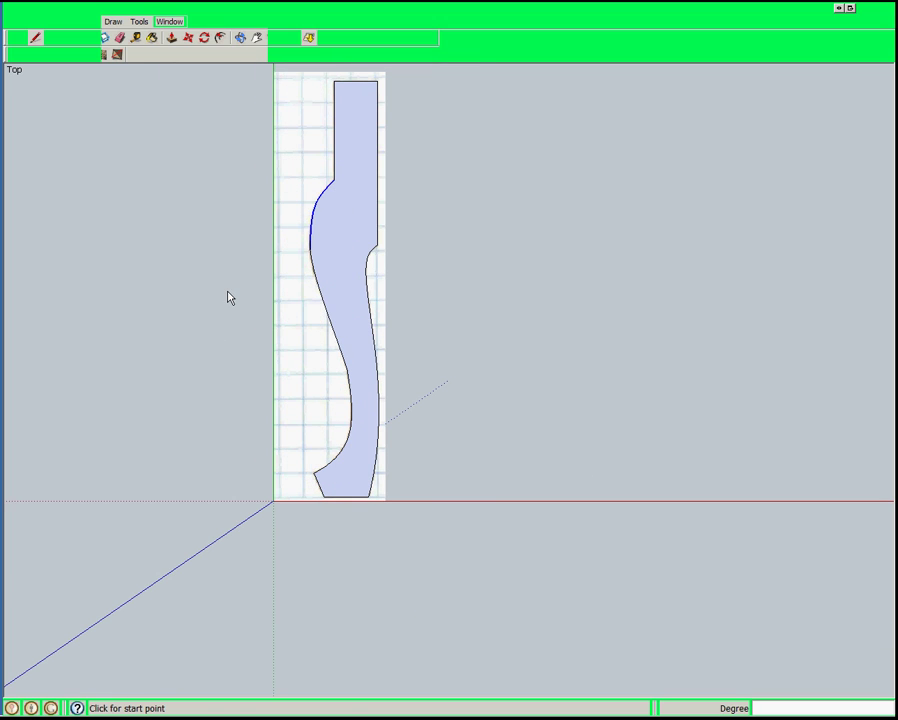
{"action": "key", "text": "space"}
{"action": "left_click", "coordinate": [295, 385]}
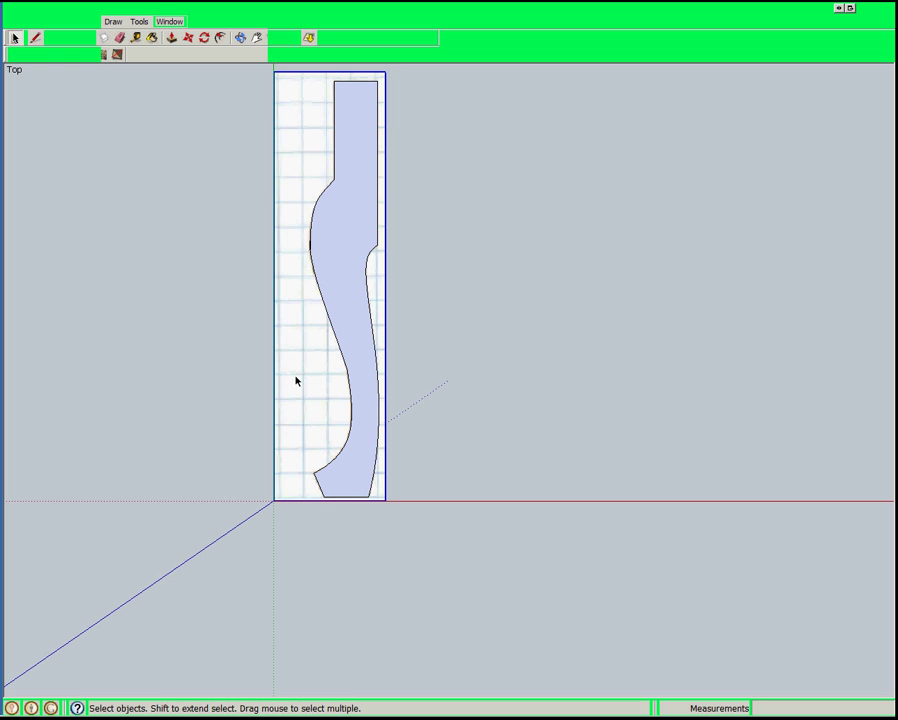
{"action": "key", "text": "Delete"}
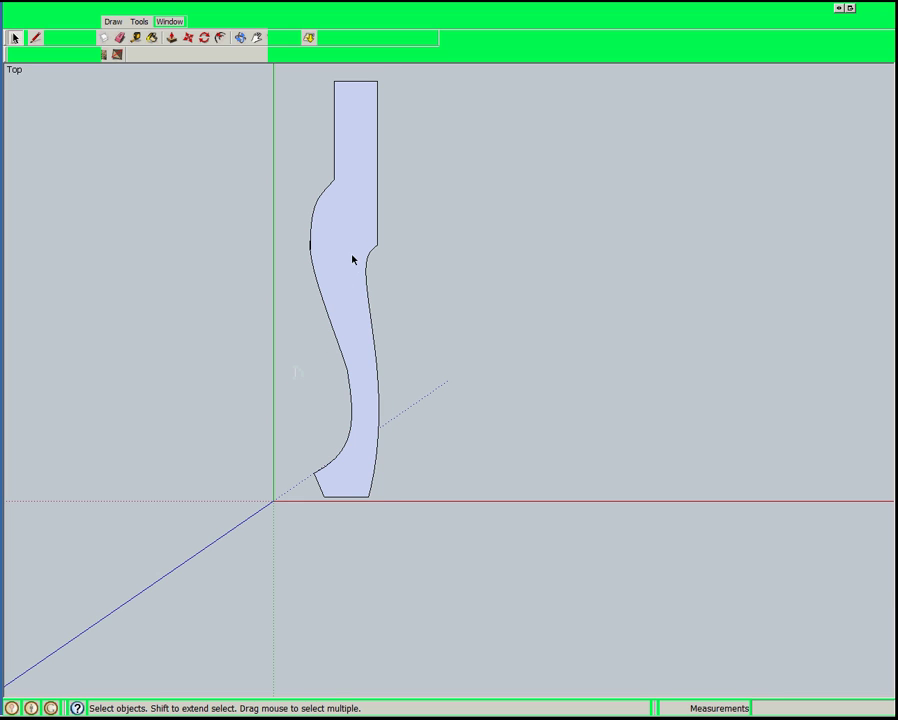
{"action": "middle_click_drag", "start_coordinate": [424, 318], "coordinate": [276, 478]}
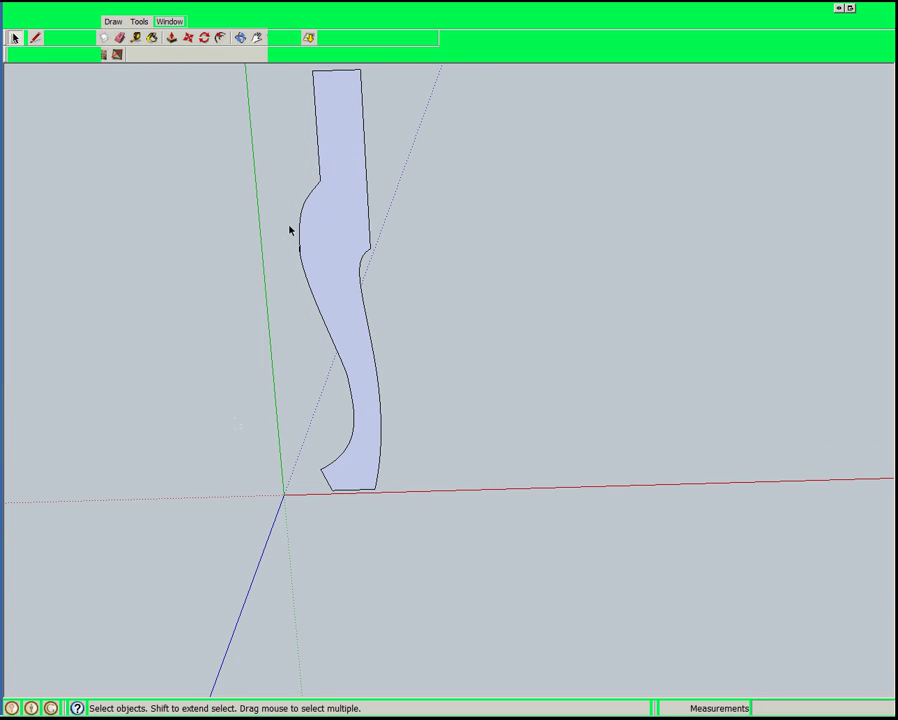
- Push/Pull the leg profile face out about 15 39/64" into a solid
{"action": "left_click", "coordinate": [315, 231]}
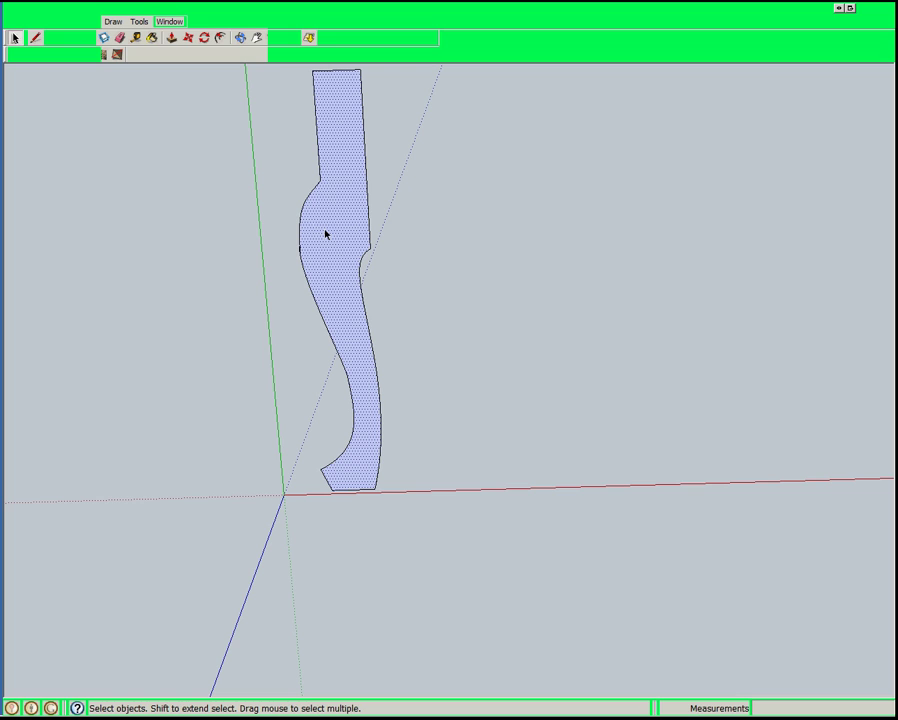
{"action": "key", "text": "p"}
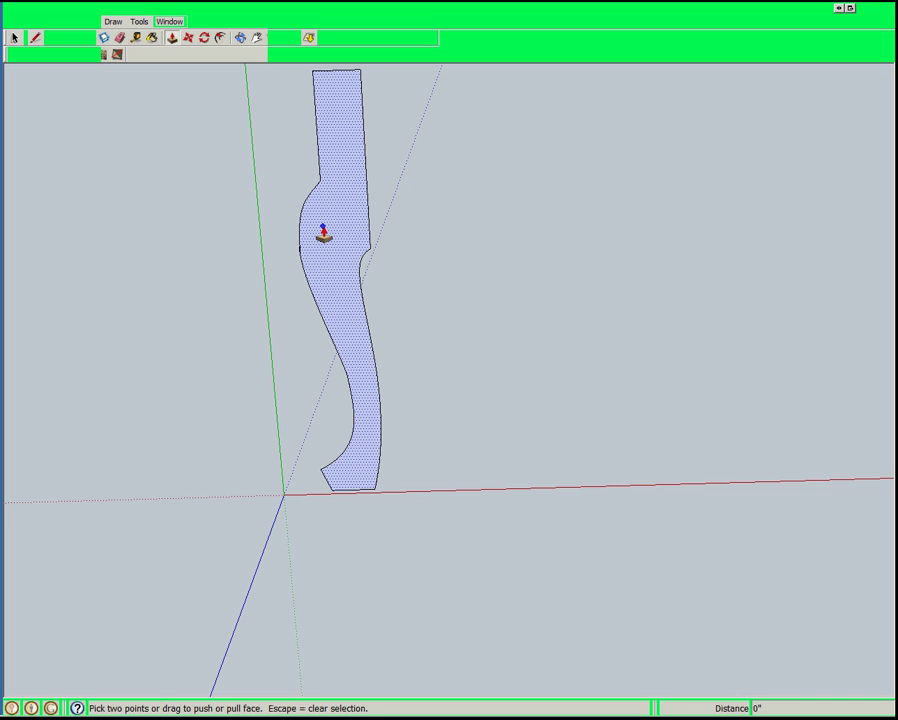
{"action": "left_click_drag", "start_coordinate": [323, 232], "coordinate": [231, 331]}
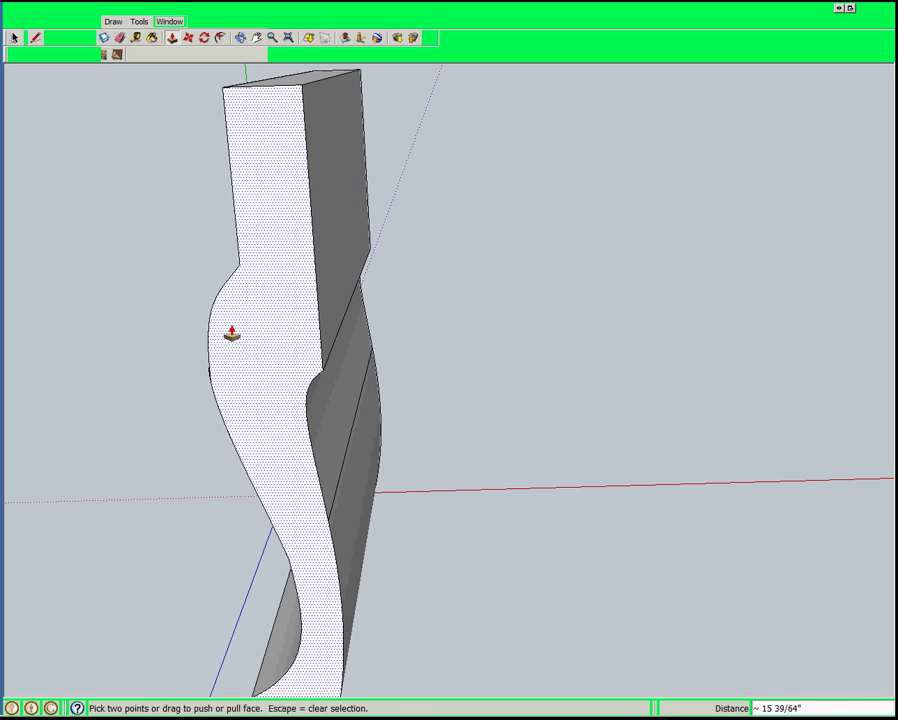
{"action": "scroll", "coordinate": [480, 360], "scroll_direction": "down", "scroll_amount": 3}
{"action": "scroll", "coordinate": [314, 402], "scroll_direction": "down", "scroll_amount": 3}
{"action": "middle_click_drag", "start_coordinate": [260, 440], "coordinate": [526, 486]}
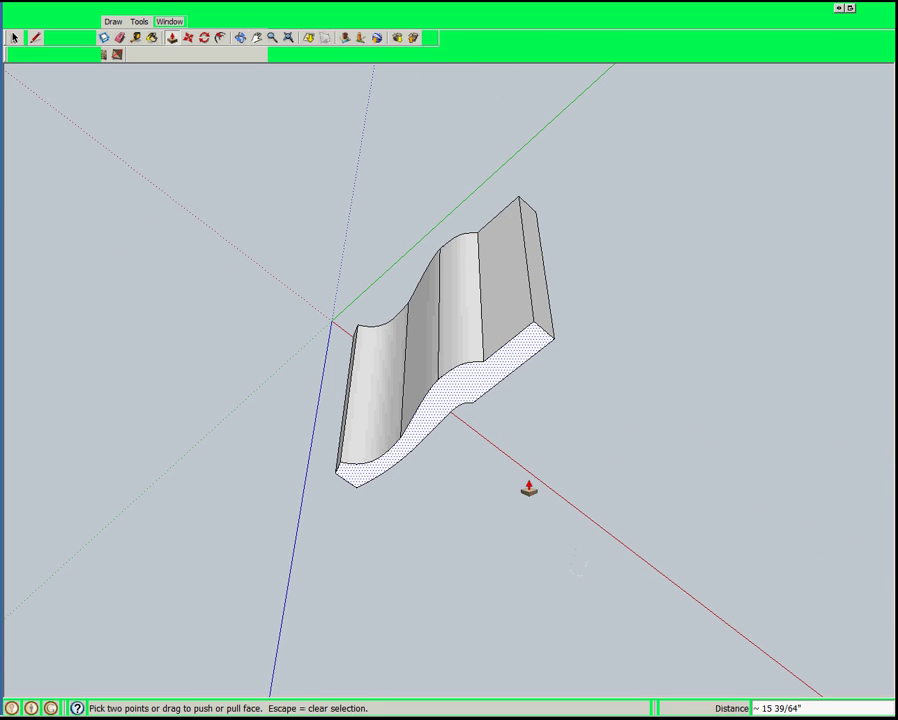
- Adjust the camera view and select the entire extruded solid
{"action": "left_click", "coordinate": [84, 21]}
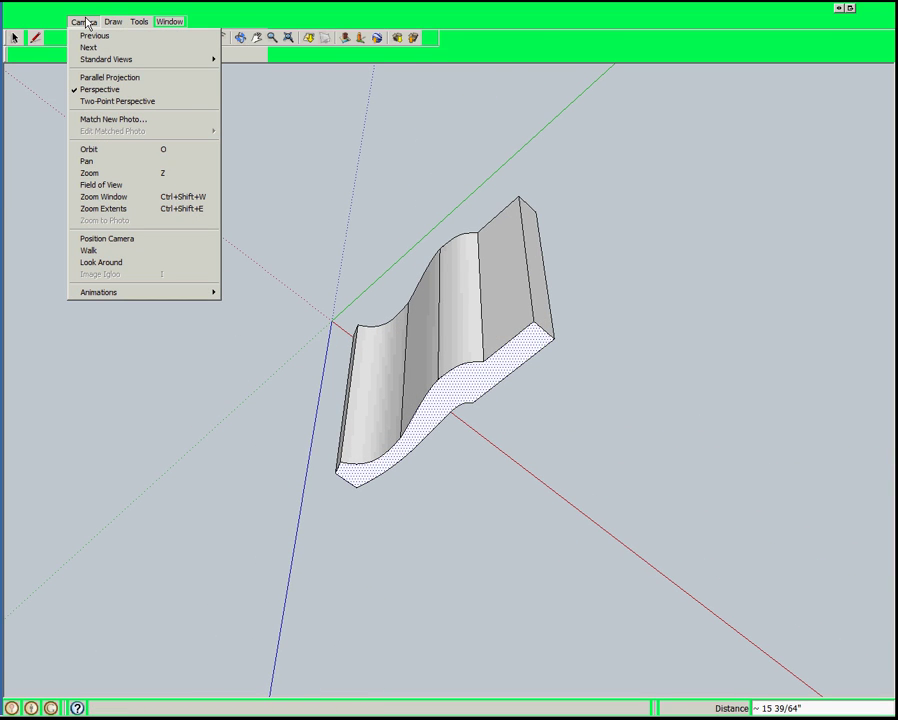
{"action": "mouse_move", "coordinate": [113, 21]}
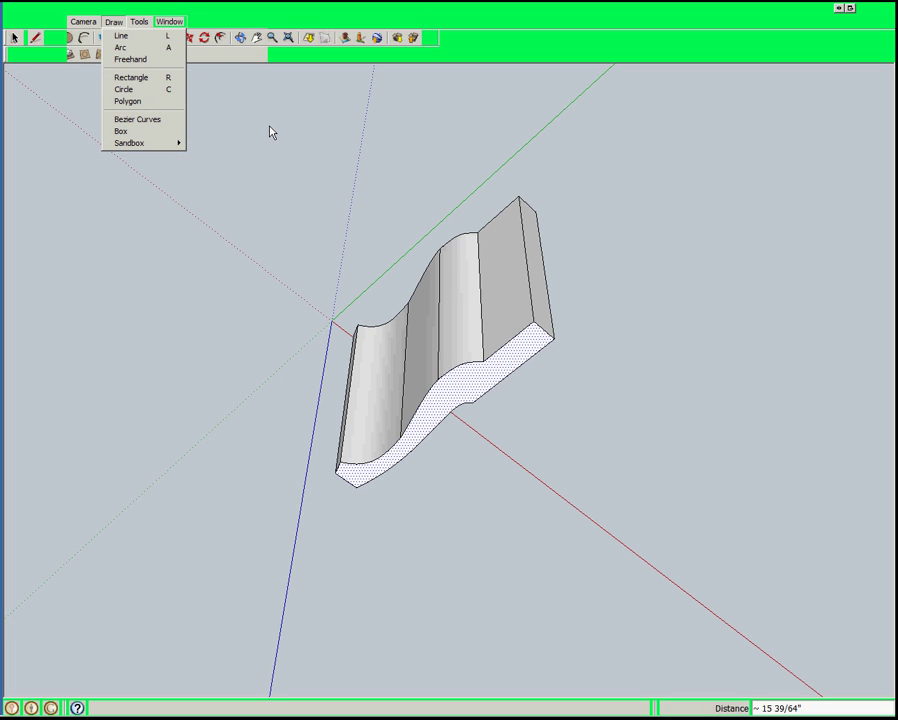
{"action": "left_click", "coordinate": [270, 132]}
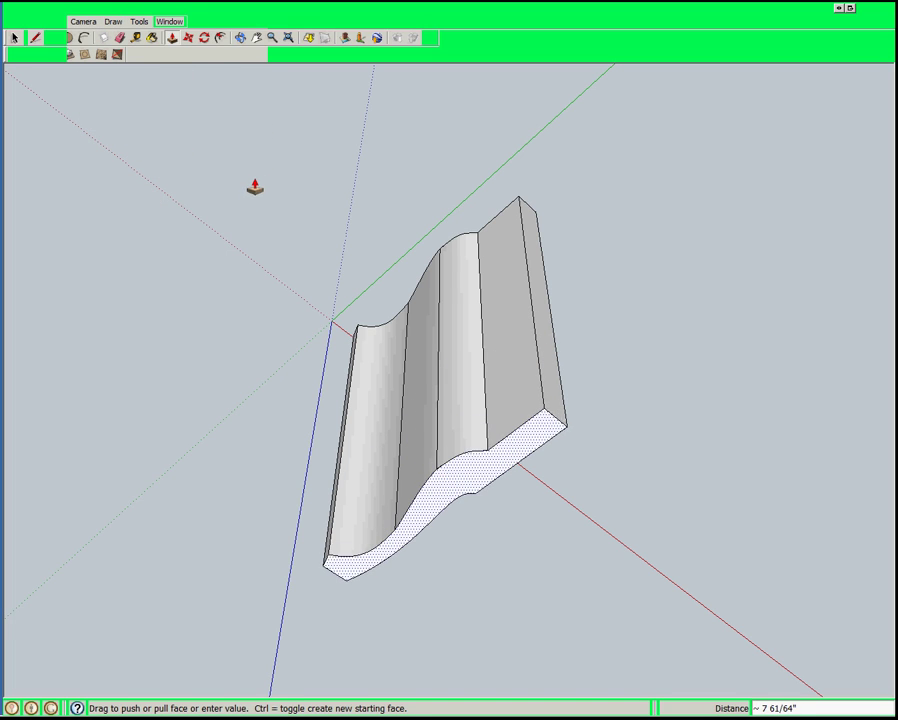
{"action": "left_click", "coordinate": [259, 170]}
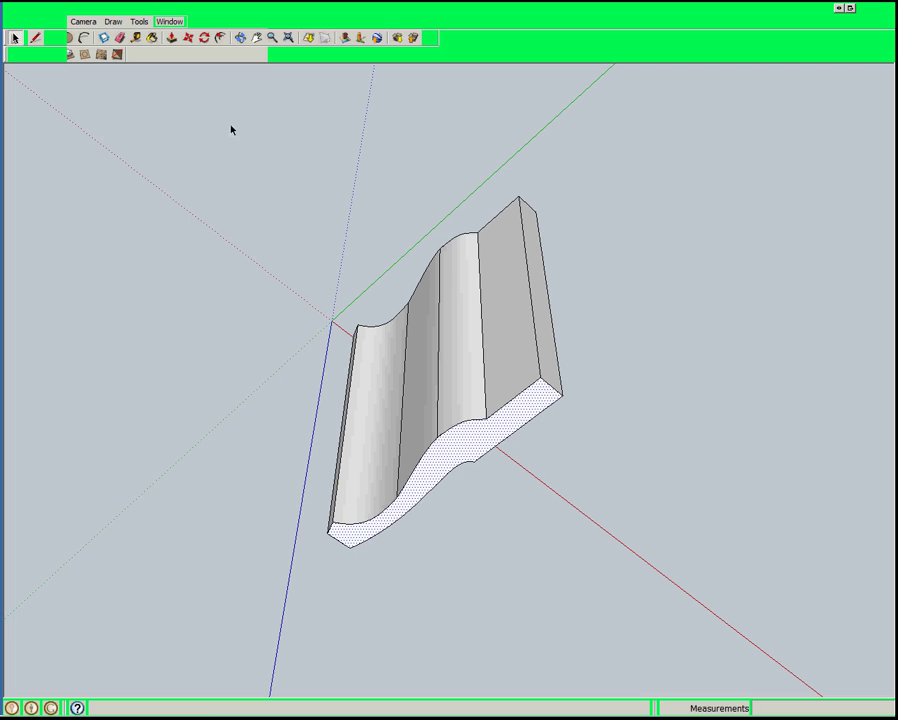
{"action": "triple_click", "coordinate": [452, 337]}
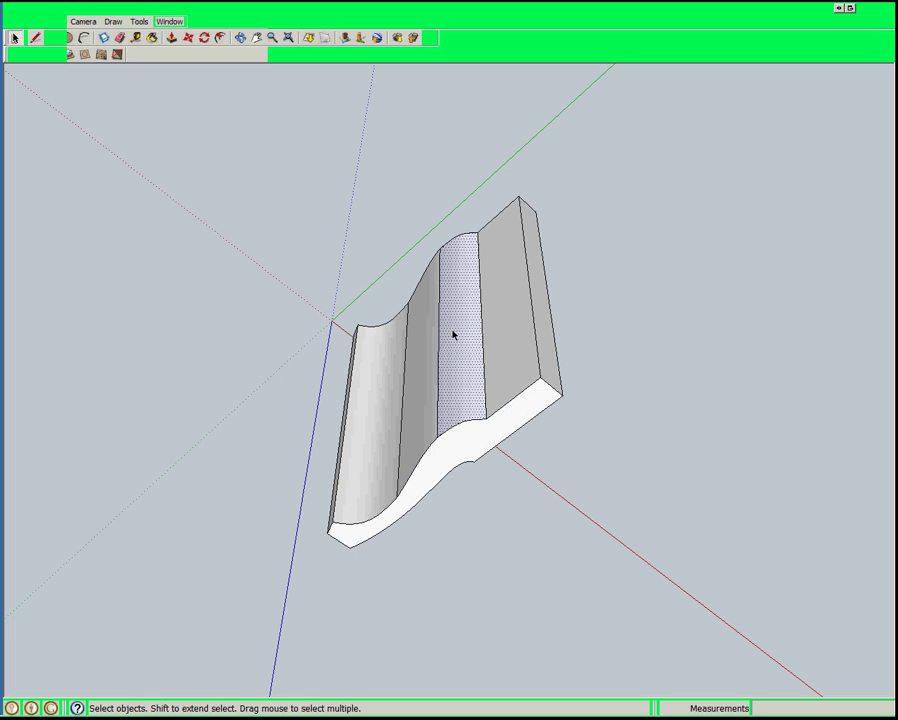
- Group the extruded leg into a single object
{"action": "right_click", "coordinate": [452, 335]}
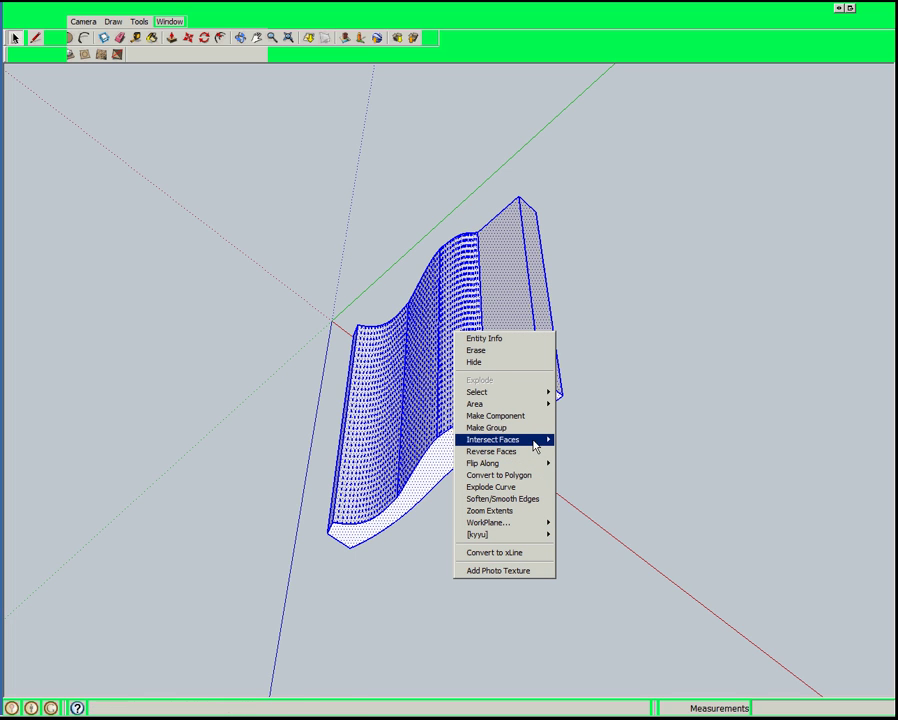
{"action": "left_click", "coordinate": [537, 432]}
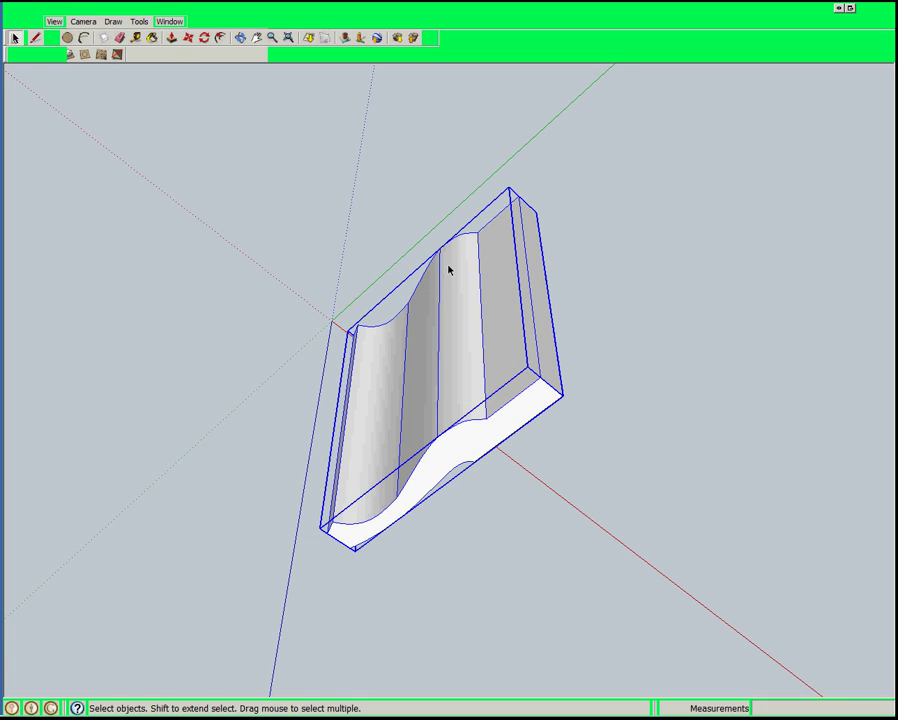
{"action": "middle_click_drag", "start_coordinate": [449, 270], "coordinate": [146, 232]}
- Add a copy of the leg group rotated 90° so the two extrusions cross at right angles
{"action": "key", "text": "q"}
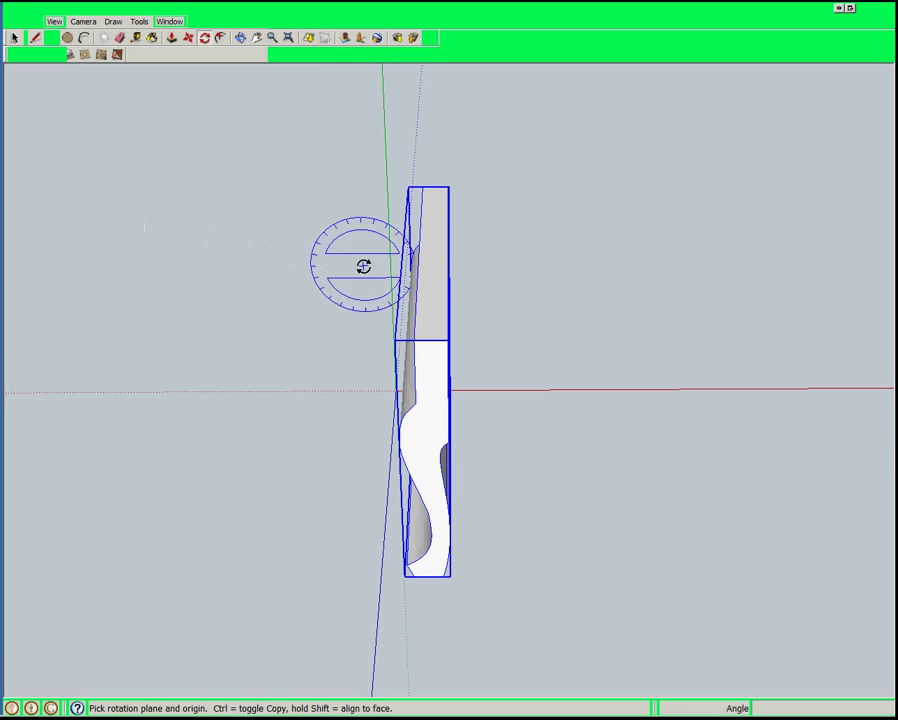
{"action": "left_click", "coordinate": [448, 263]}
{"action": "left_click", "coordinate": [579, 253]}
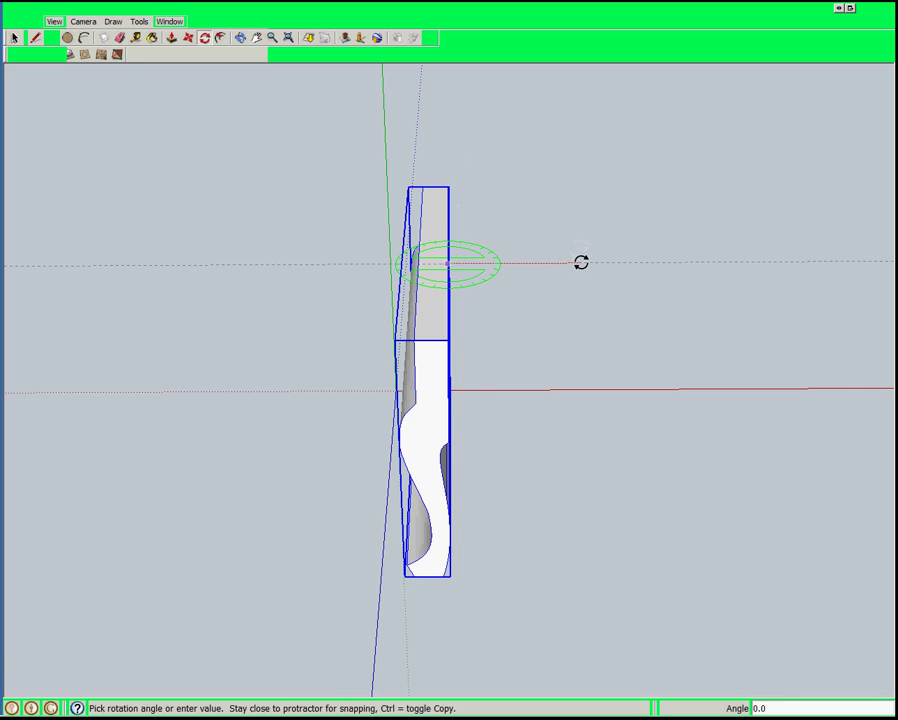
{"action": "key", "text": "ctrl"}
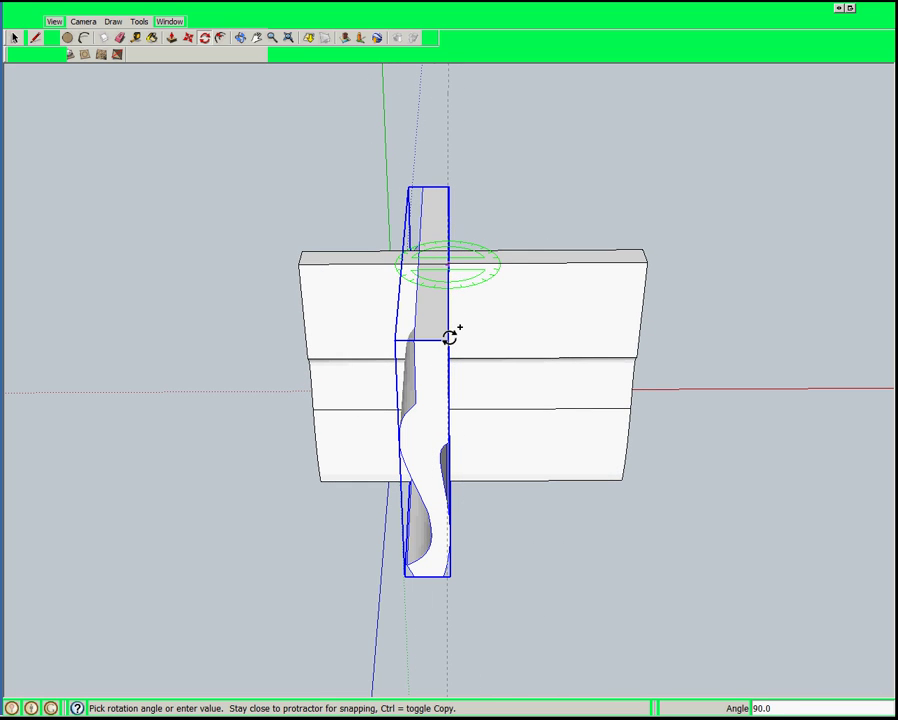
{"action": "left_click", "coordinate": [449, 337]}
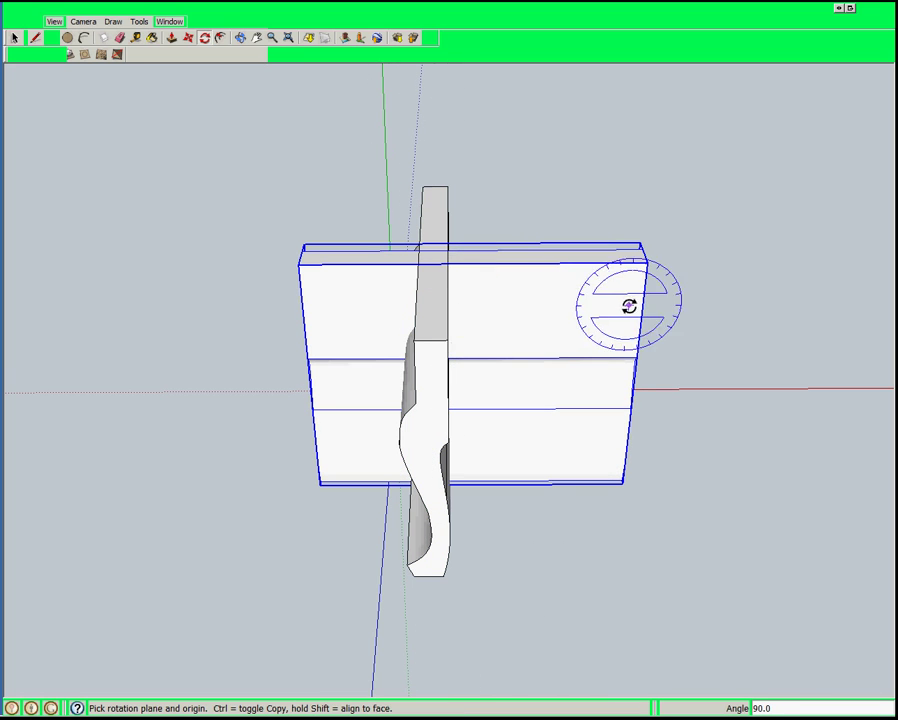
{"action": "middle_click_drag", "start_coordinate": [627, 304], "coordinate": [846, 423]}
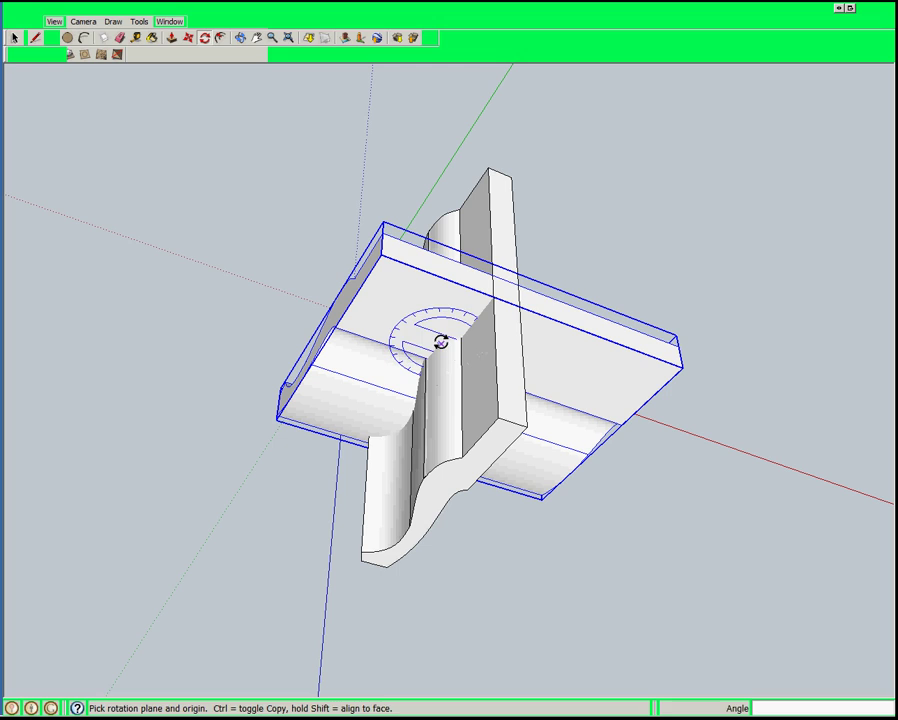
- Open the group for editing, face it front-on, and select both profile extrusions
{"action": "key", "text": "space"}
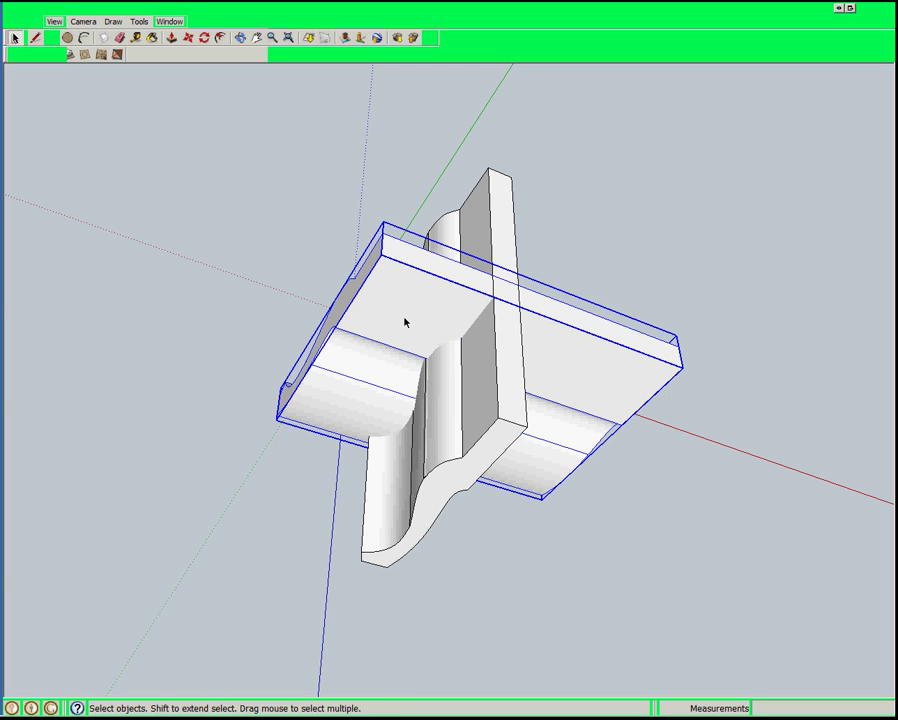
{"action": "double_click", "coordinate": [406, 320]}
{"action": "middle_click_drag", "start_coordinate": [478, 326], "coordinate": [316, 110]}
{"action": "middle_click_drag", "start_coordinate": [616, 552], "coordinate": [515, 387]}
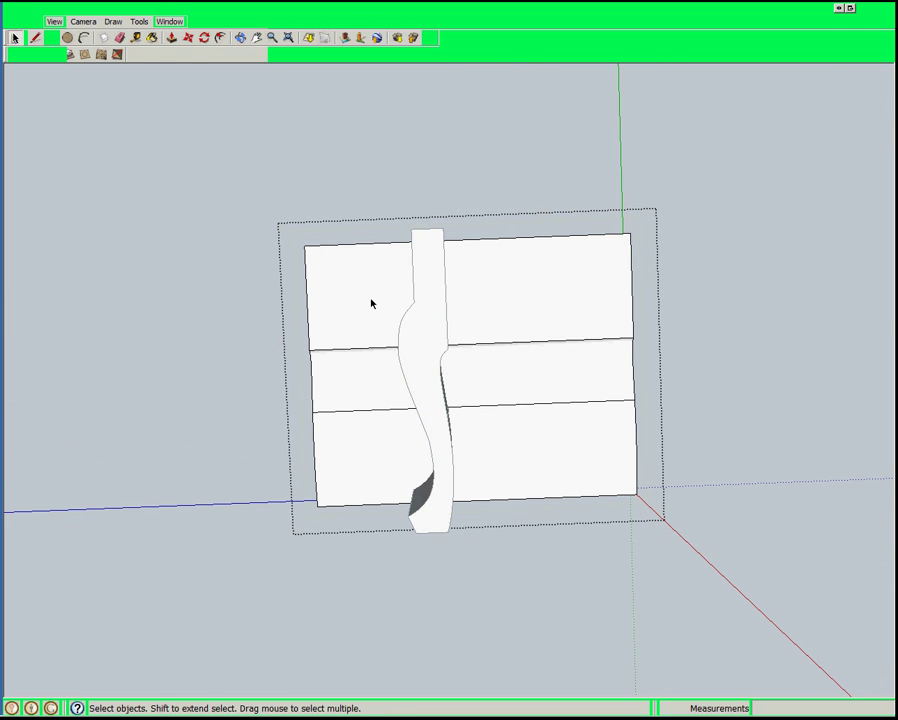
{"action": "triple_click", "coordinate": [371, 304]}
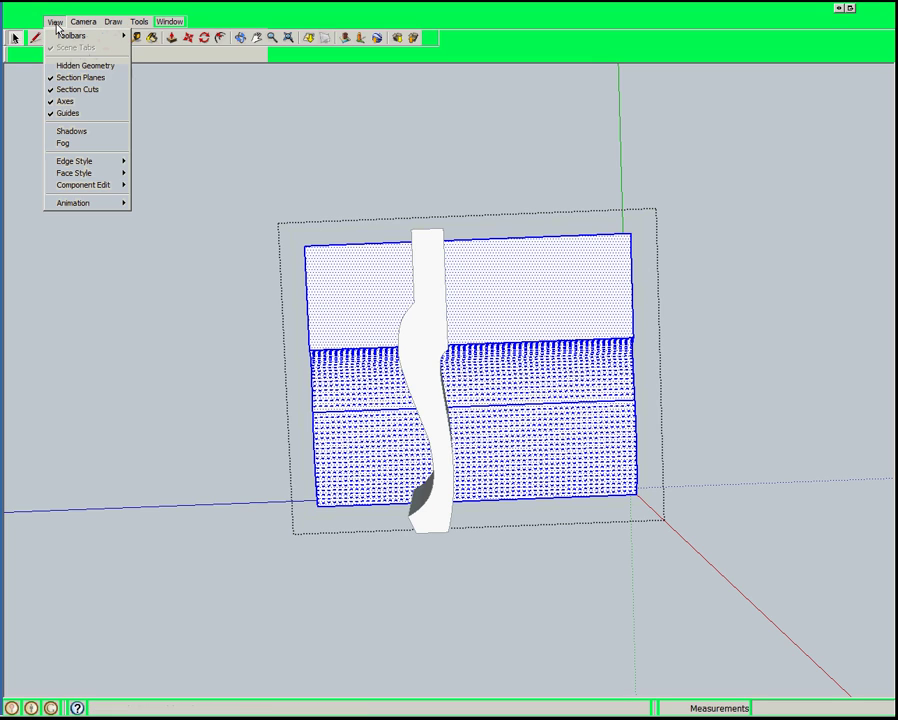
{"action": "left_click", "coordinate": [54, 21]}
{"action": "left_click", "coordinate": [71, 70]}
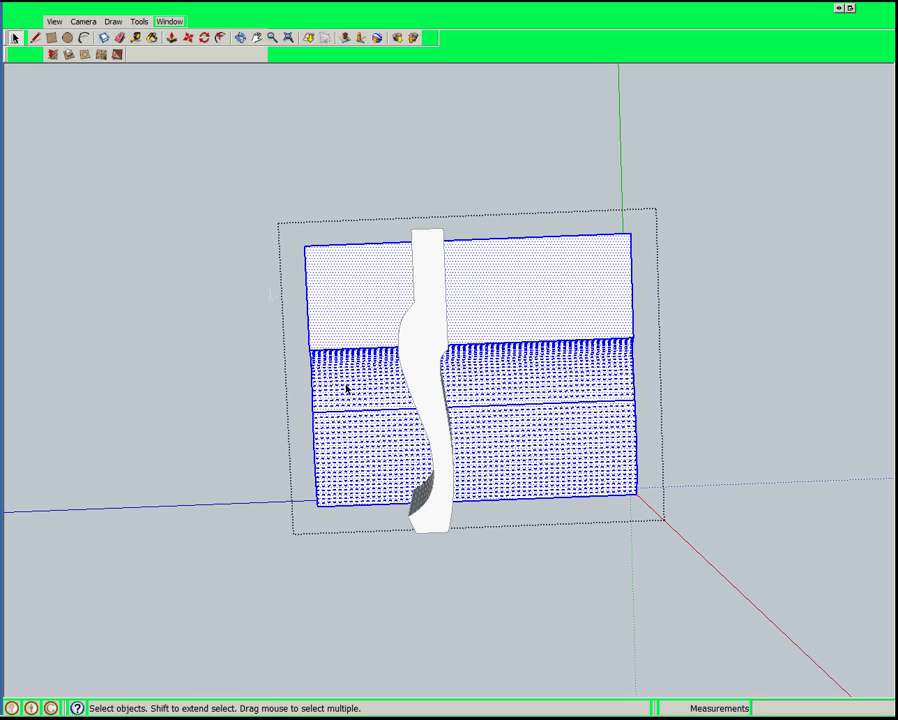
- Intersect the selected faces with the model, then hide the rest of the model
{"action": "right_click", "coordinate": [361, 313]}
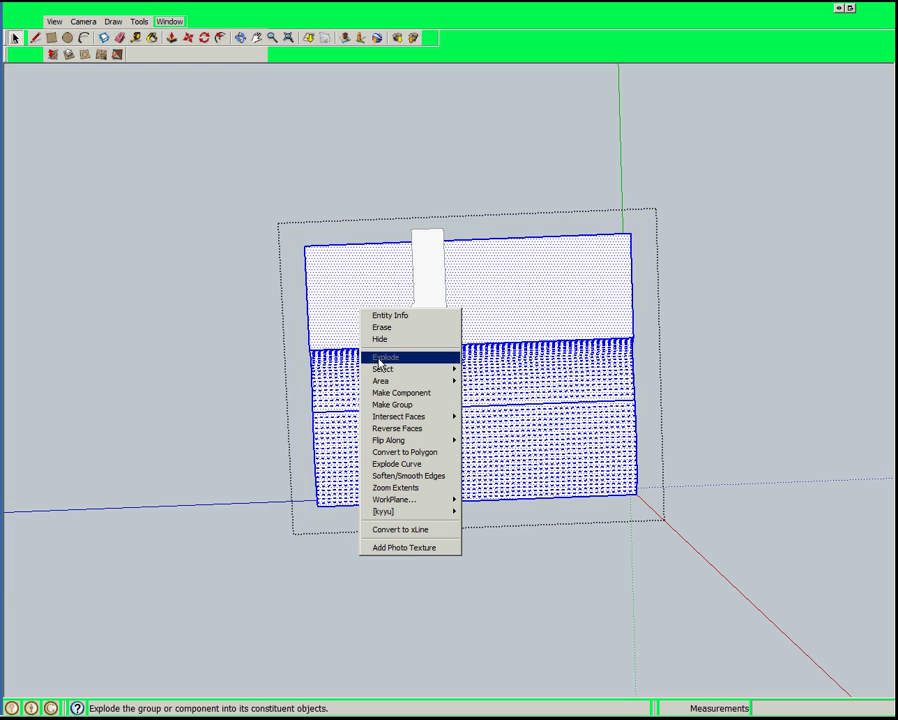
{"action": "mouse_move", "coordinate": [440, 416]}
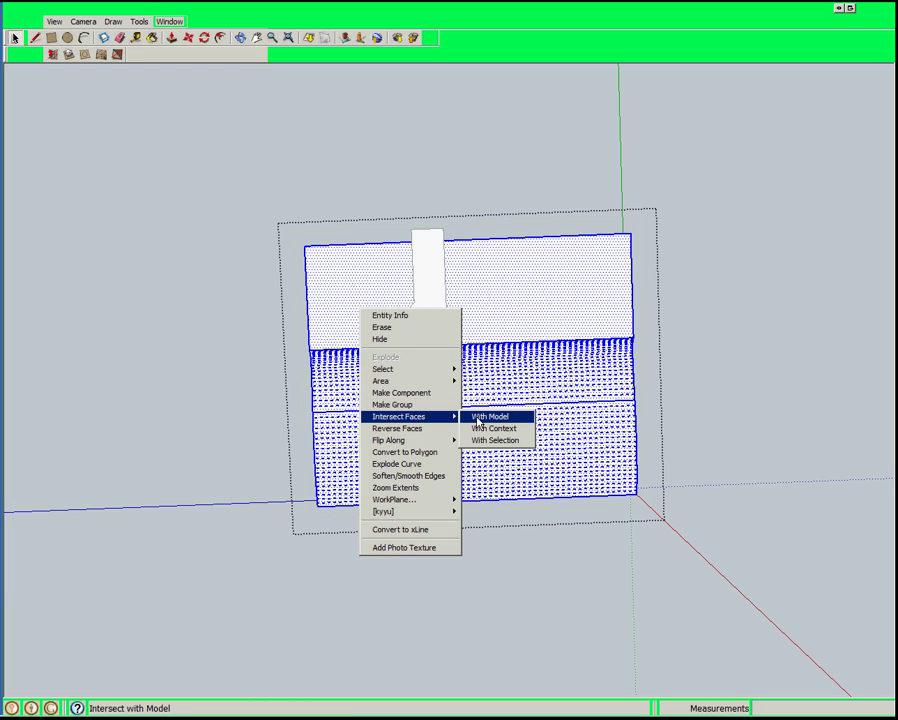
{"action": "left_click", "coordinate": [479, 418]}
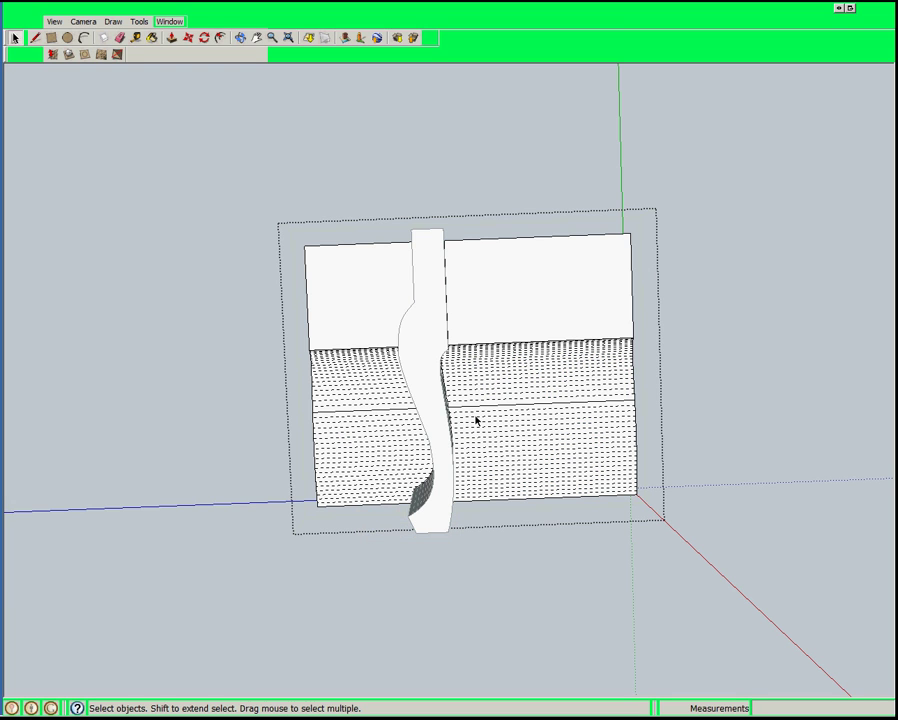
{"action": "middle_click_drag", "start_coordinate": [338, 474], "coordinate": [444, 530]}
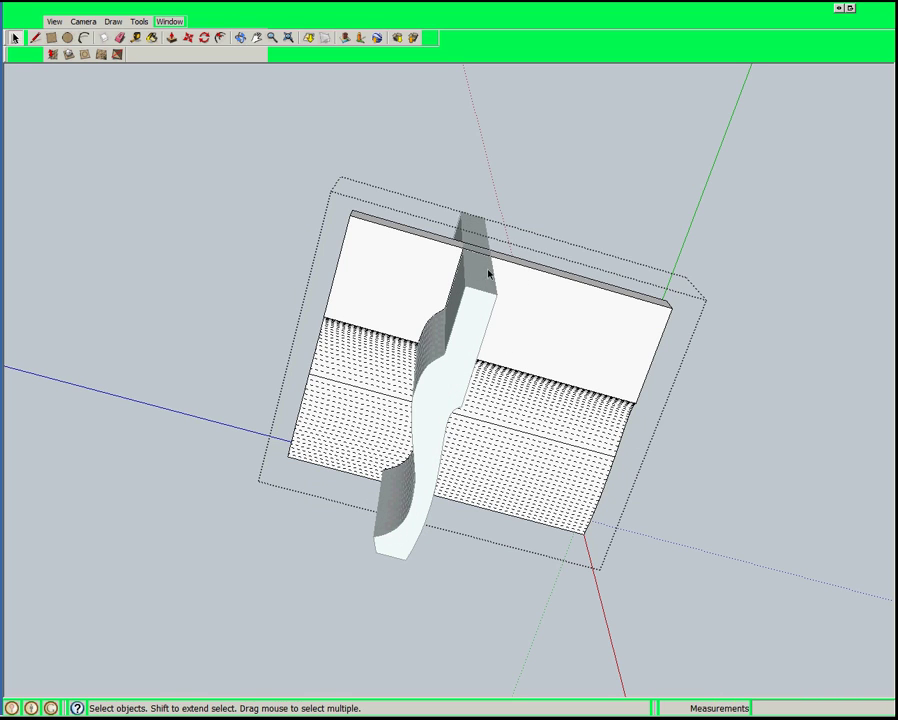
{"action": "middle_click_drag", "start_coordinate": [511, 341], "coordinate": [394, 236]}
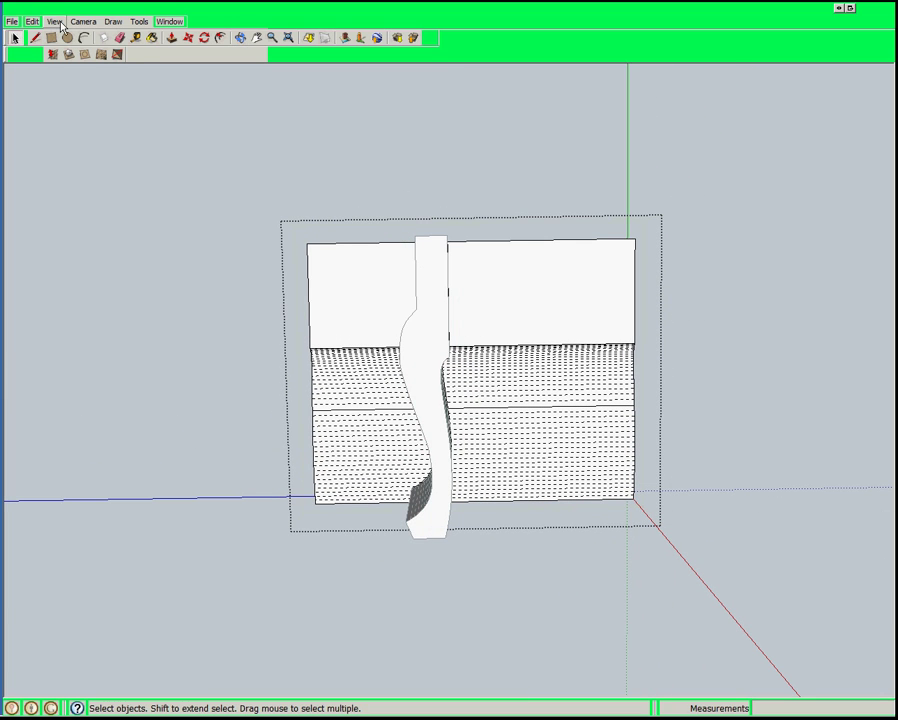
{"action": "left_click", "coordinate": [57, 22]}
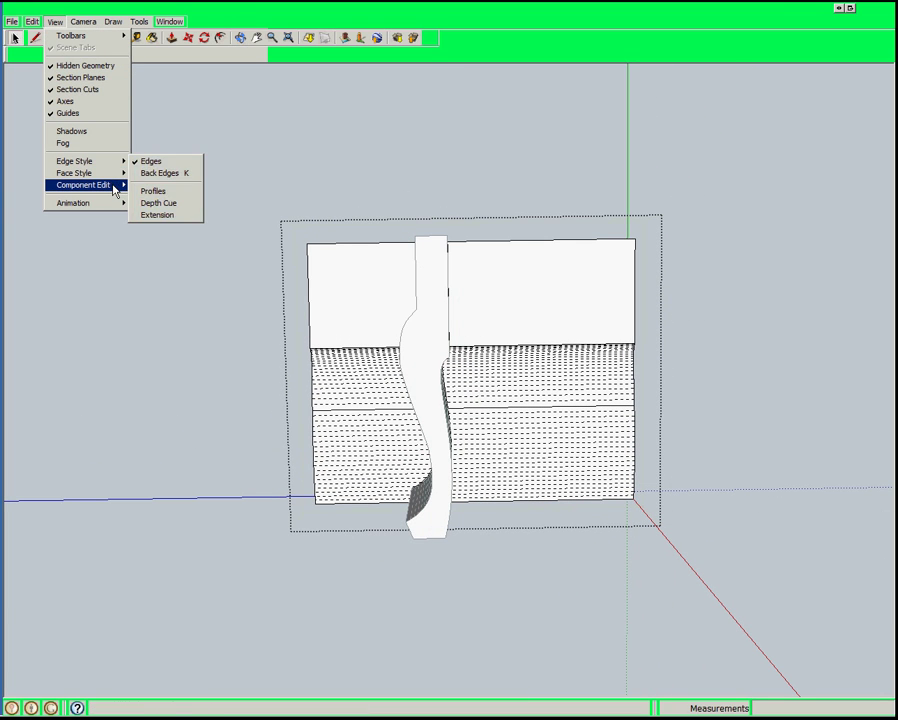
{"action": "left_click", "coordinate": [137, 188]}
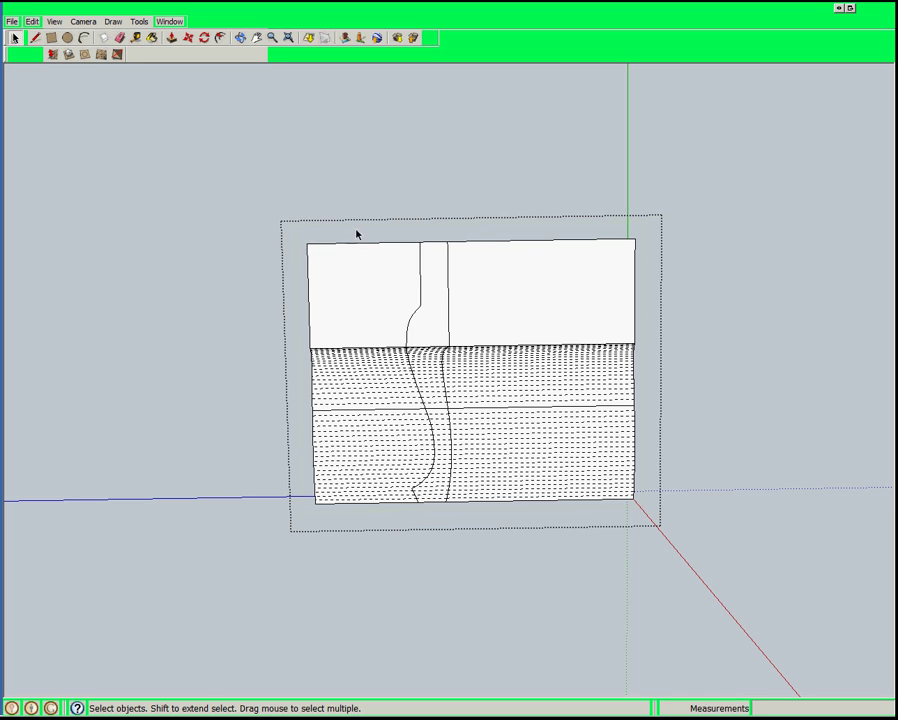
- Delete the waste on the left and right of the etched leg outline
{"action": "left_click_drag", "start_coordinate": [373, 231], "coordinate": [284, 518]}
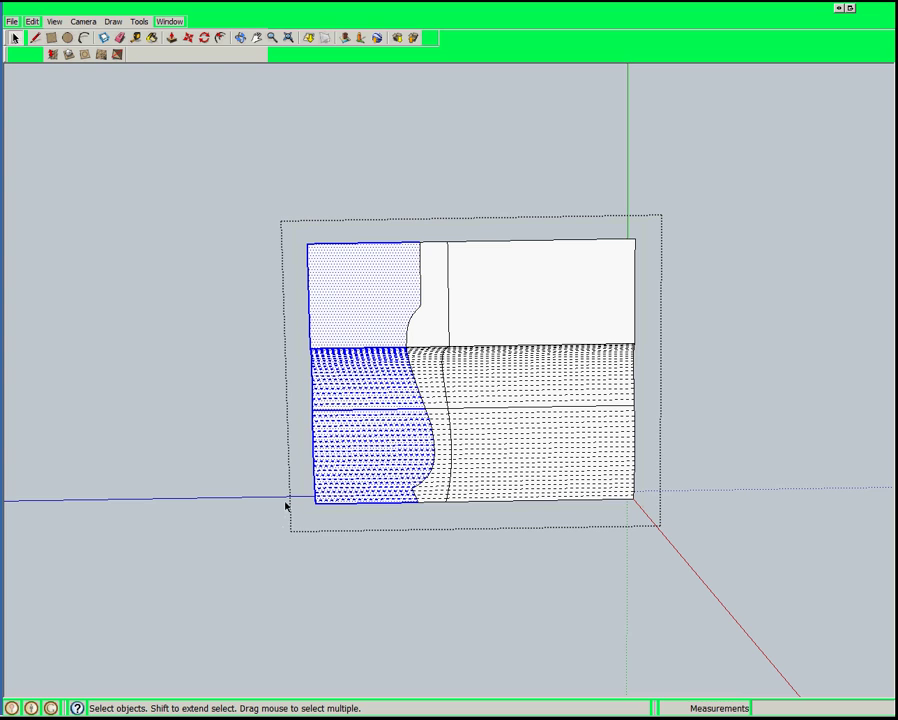
{"action": "key", "text": "Delete"}
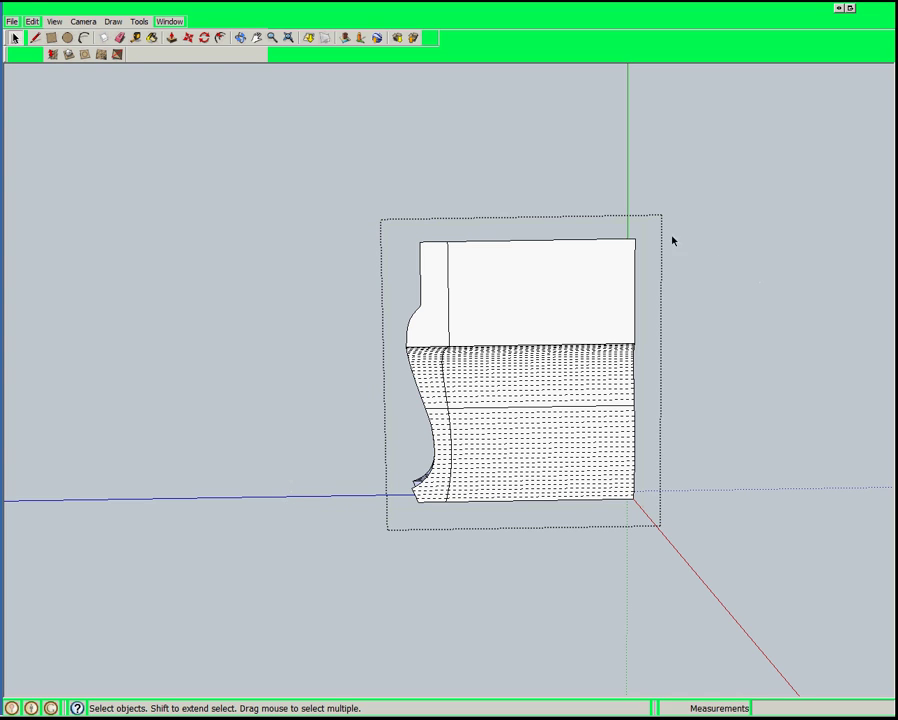
{"action": "left_click_drag", "start_coordinate": [656, 227], "coordinate": [563, 517]}
{"action": "key", "text": "Delete"}
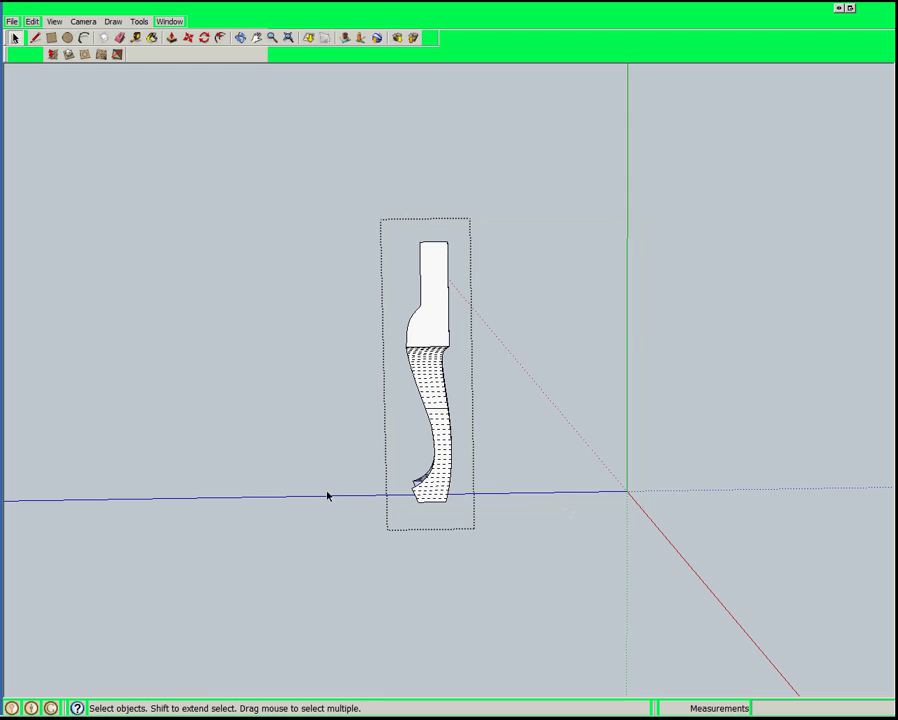
{"action": "middle_click_drag", "start_coordinate": [327, 495], "coordinate": [280, 425]}
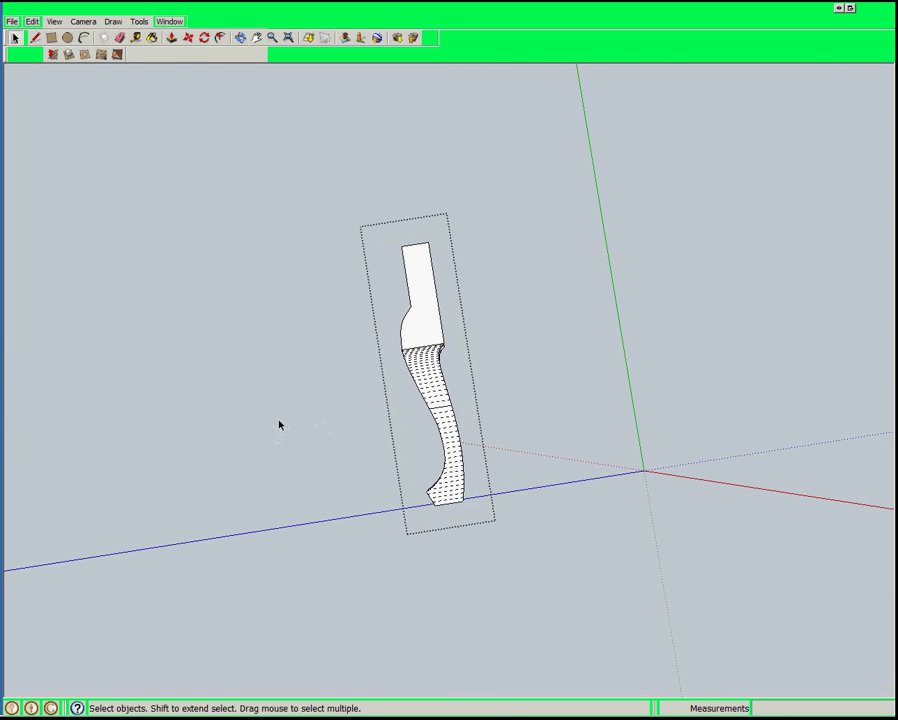
- Delete the stray group lying along the leg's fluted side
{"action": "key", "text": "ctrl+a"}
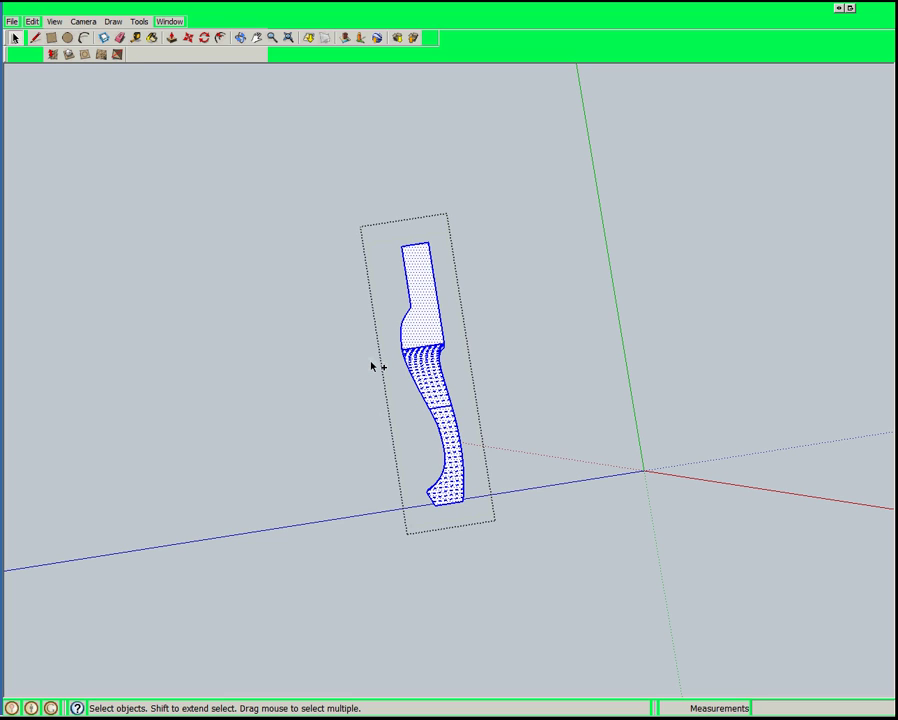
{"action": "left_click", "coordinate": [472, 277]}
{"action": "middle_click_drag", "start_coordinate": [472, 277], "coordinate": [524, 243]}
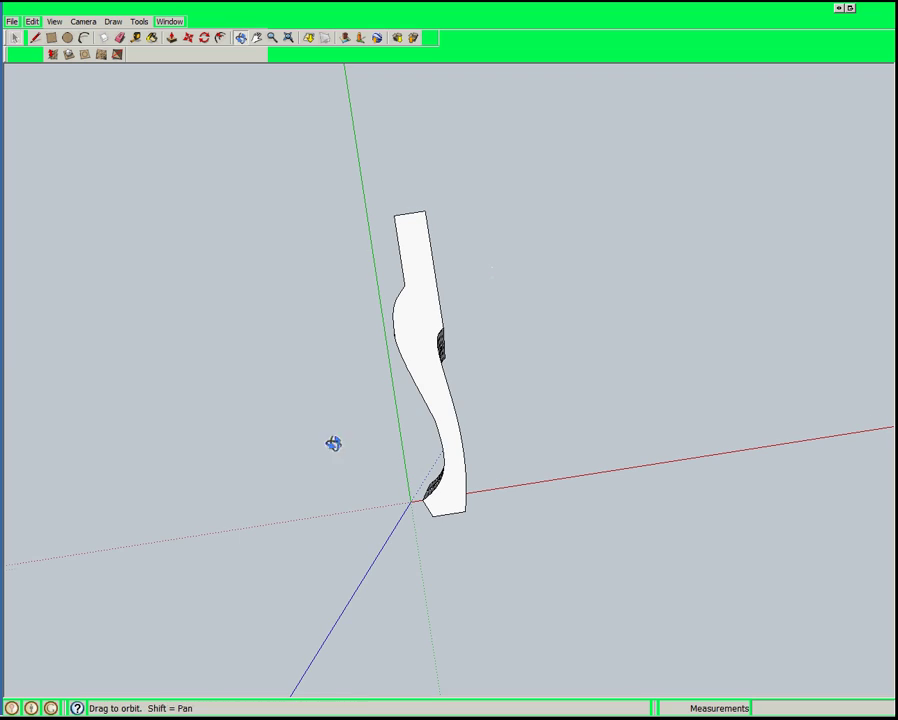
{"action": "middle_click_drag", "start_coordinate": [333, 445], "coordinate": [530, 615]}
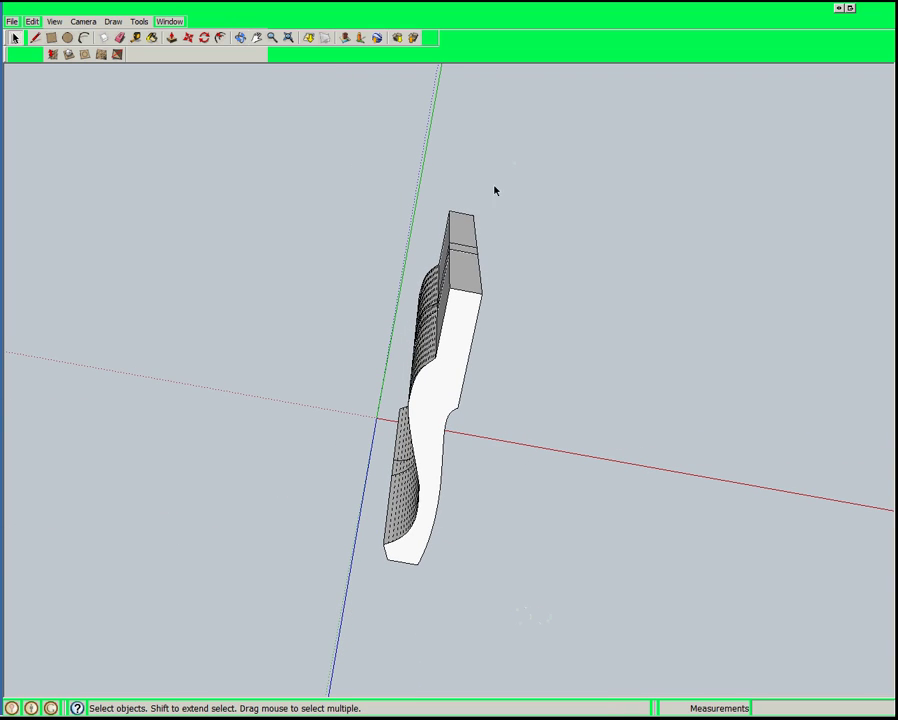
{"action": "left_click", "coordinate": [467, 255]}
{"action": "key", "text": "Delete"}
- Explode the leg group and paste the copied intersection edges in place
{"action": "left_click", "coordinate": [440, 378]}
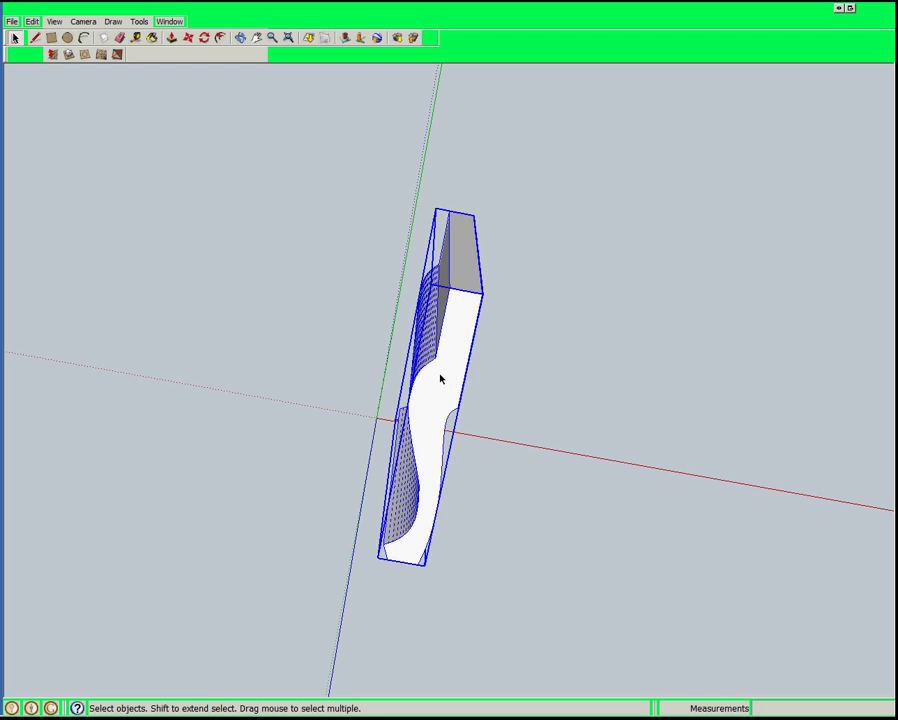
{"action": "right_click", "coordinate": [440, 378]}
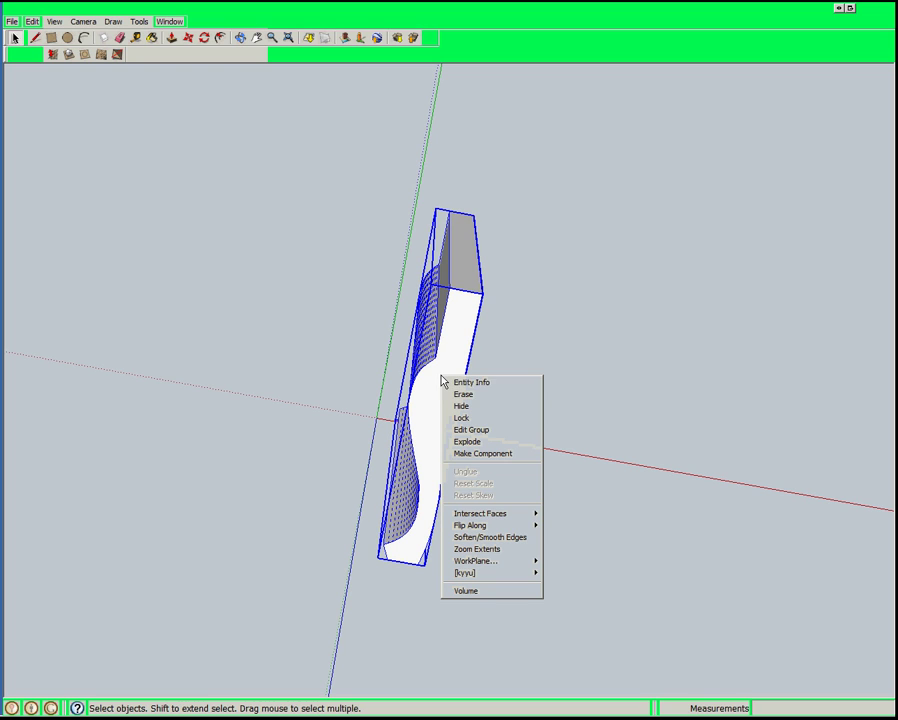
{"action": "left_click", "coordinate": [492, 442]}
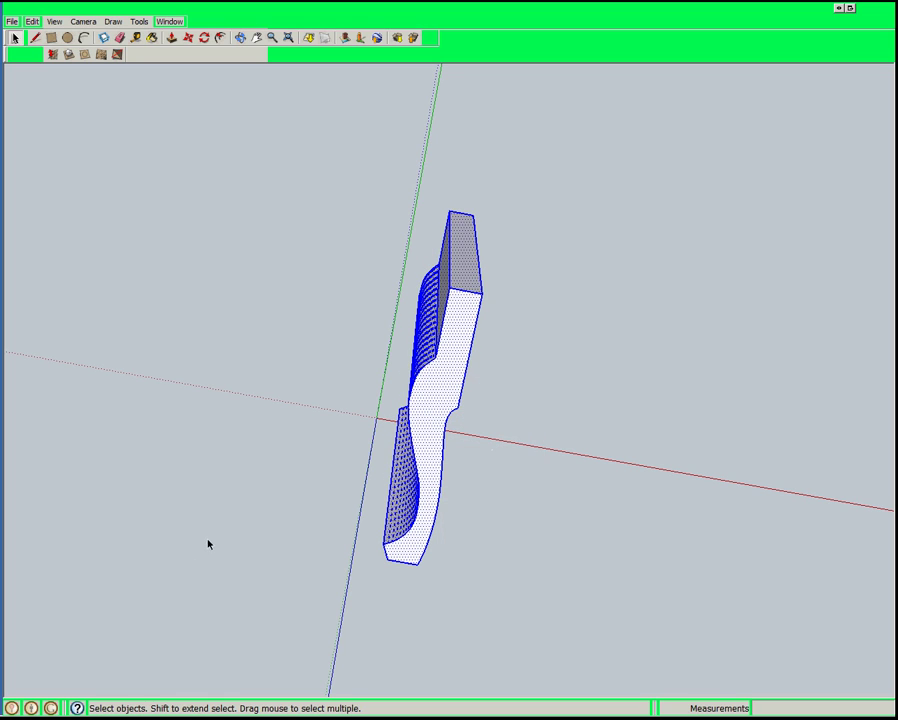
{"action": "middle_click_drag", "start_coordinate": [145, 552], "coordinate": [312, 536]}
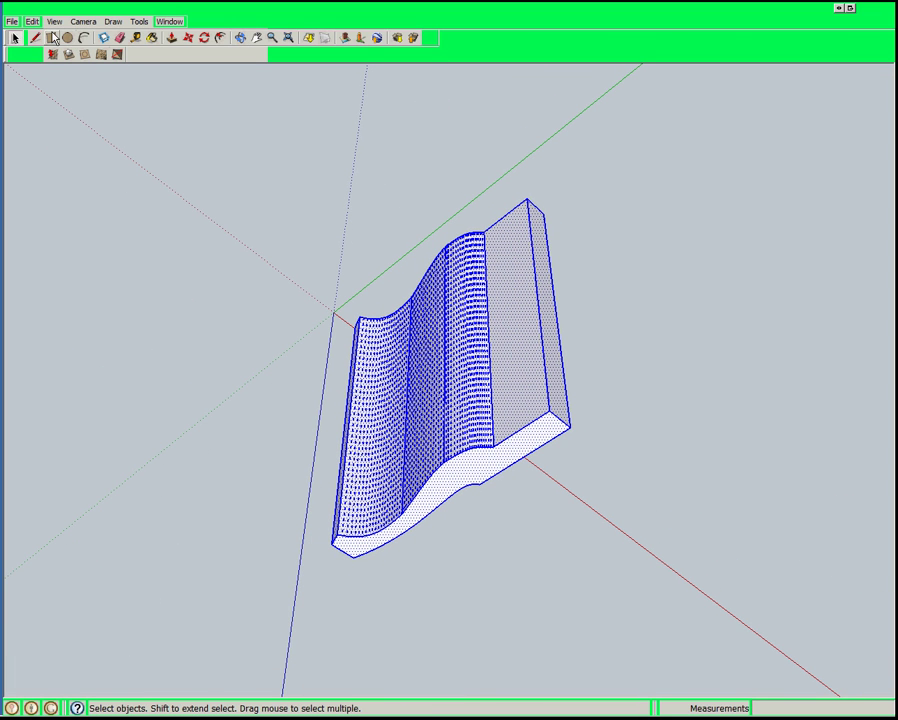
{"action": "left_click", "coordinate": [32, 21]}
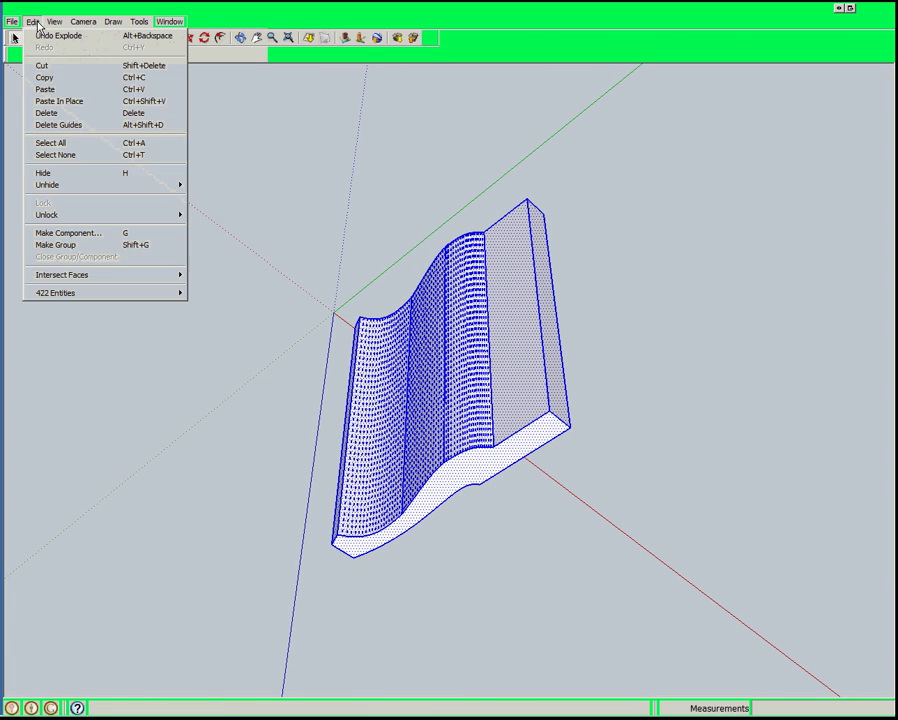
{"action": "left_click", "coordinate": [56, 103]}
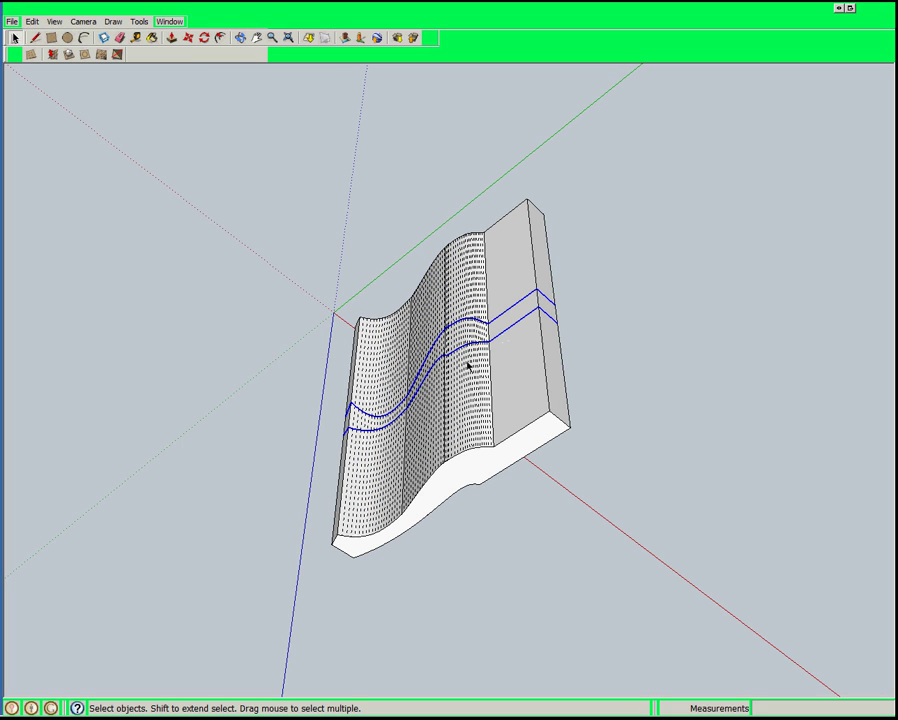
- Delete the lower and upper waste parts, leaving the cabriole leg shape
{"action": "middle_click_drag", "start_coordinate": [461, 495], "coordinate": [212, 590]}
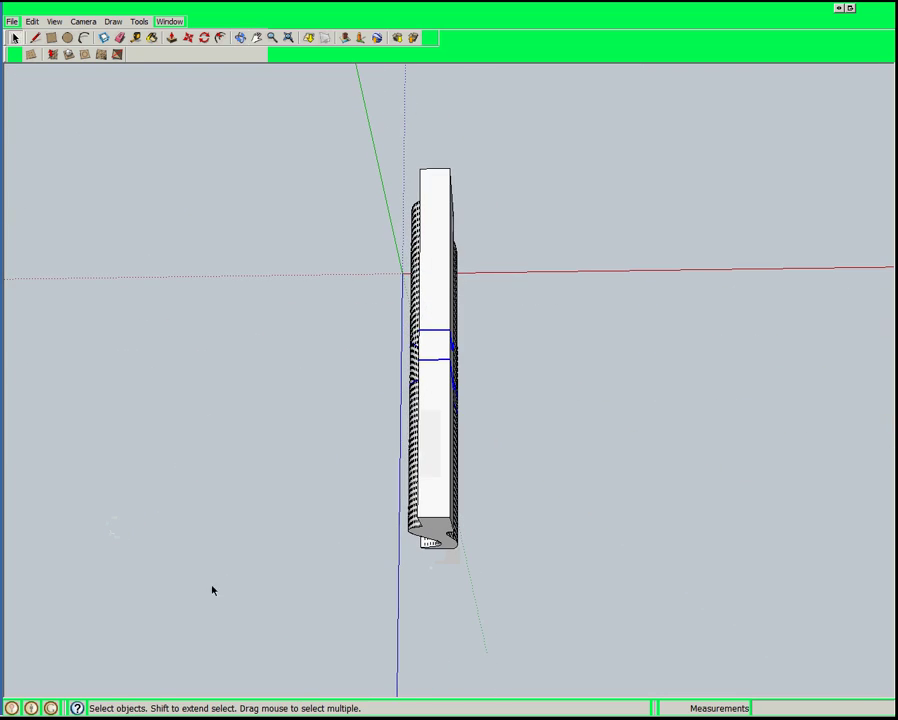
{"action": "middle_click_drag", "start_coordinate": [380, 247], "coordinate": [459, 496]}
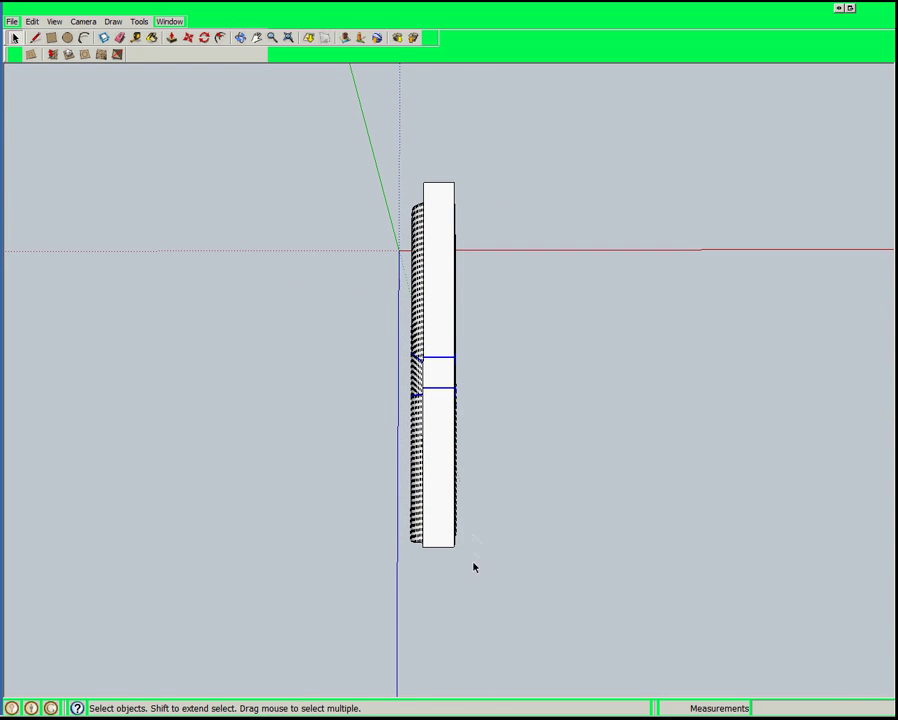
{"action": "left_click_drag", "start_coordinate": [455, 538], "coordinate": [367, 456]}
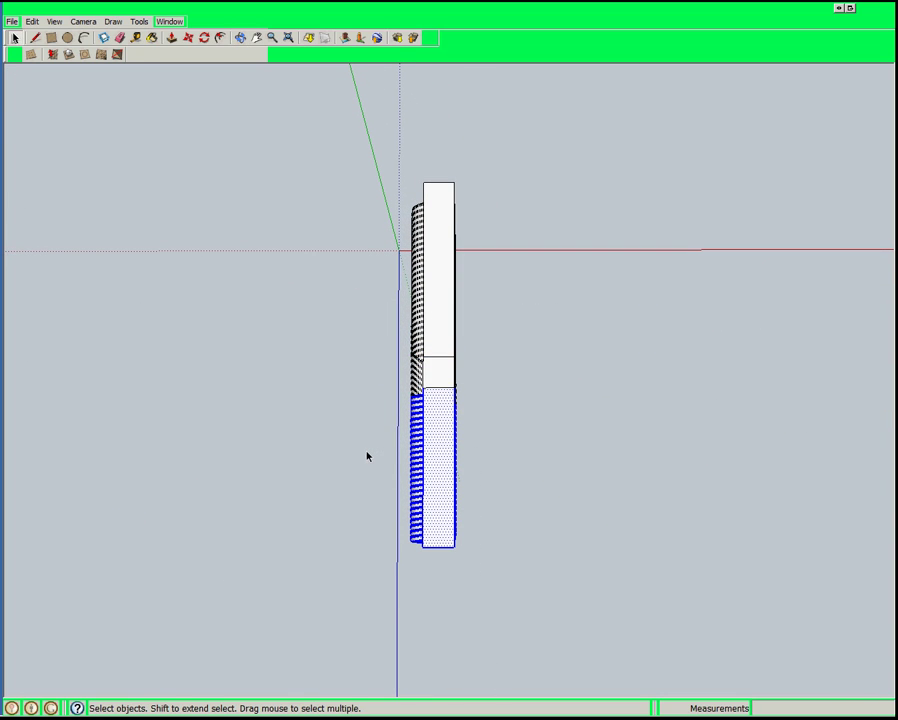
{"action": "key", "text": "Delete"}
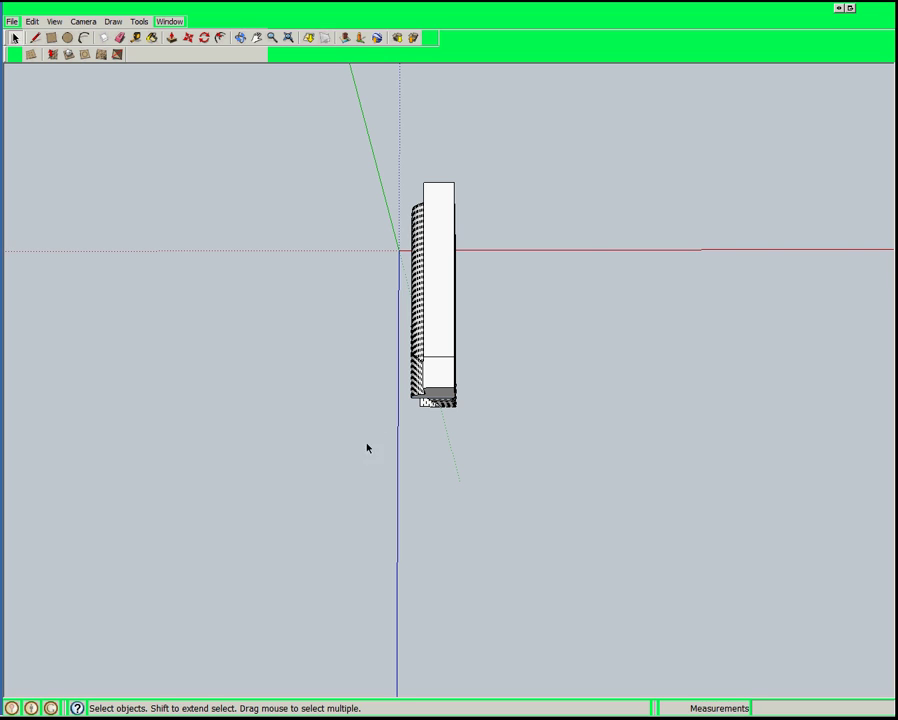
{"action": "left_click_drag", "start_coordinate": [492, 251], "coordinate": [324, 168]}
{"action": "key", "text": "Delete"}
{"action": "middle_click_drag", "start_coordinate": [463, 456], "coordinate": [424, 143]}
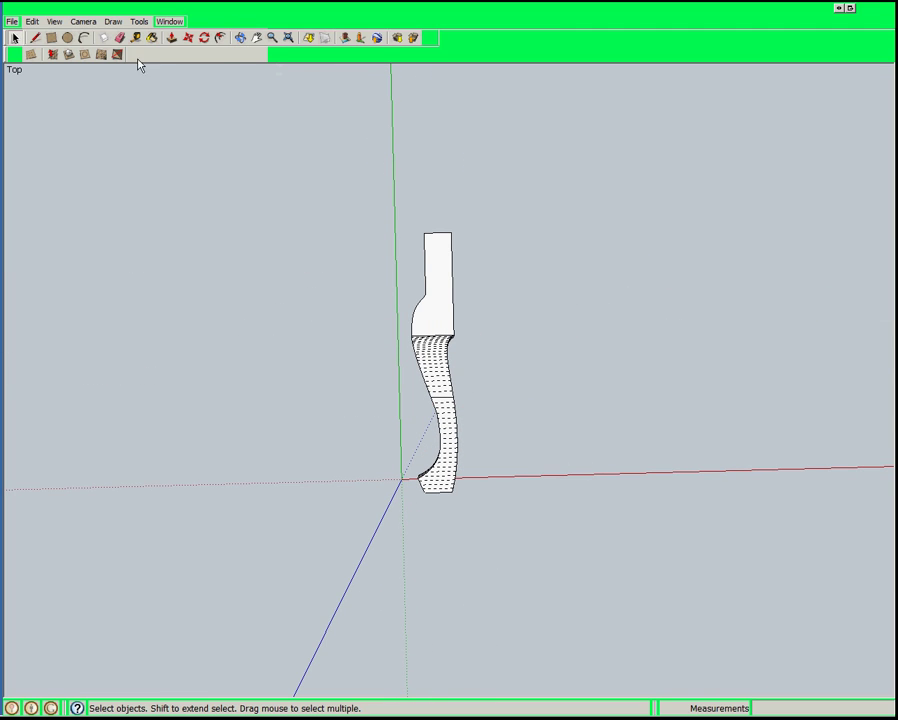
- Turn off hidden geometry and make the whole carved leg a single component
{"action": "left_click", "coordinate": [55, 21]}
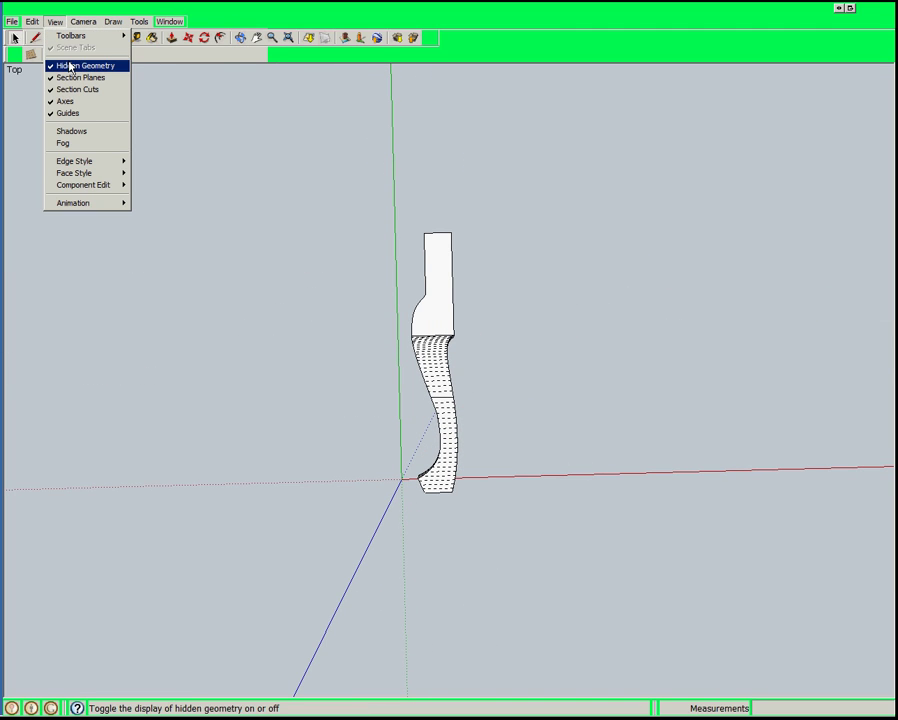
{"action": "left_click", "coordinate": [71, 66]}
{"action": "middle_click_drag", "start_coordinate": [310, 544], "coordinate": [210, 571]}
{"action": "triple_click", "coordinate": [457, 364]}
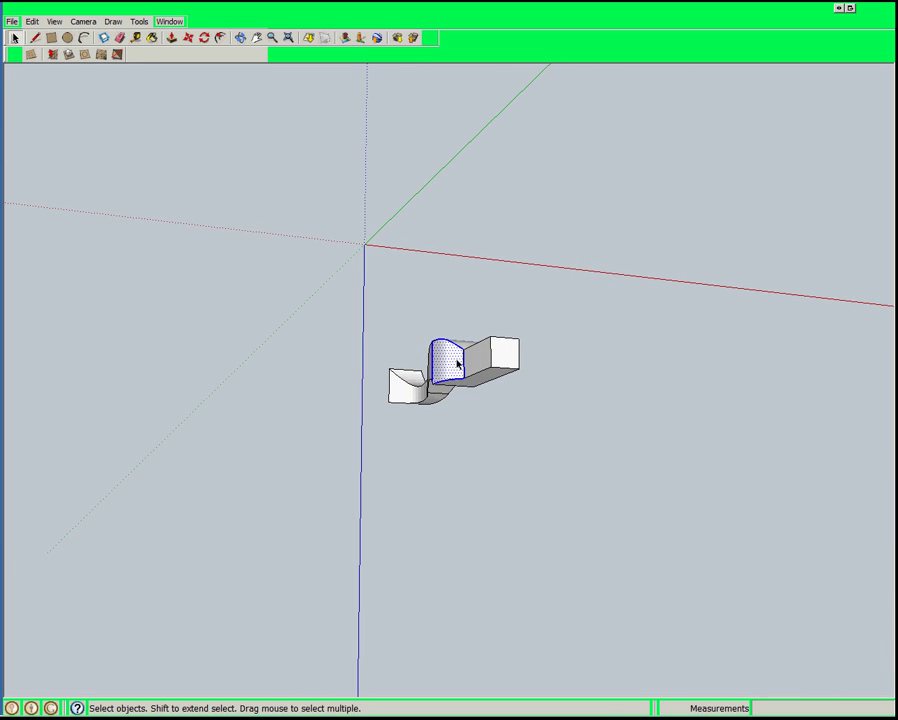
{"action": "type", "text": "g"}
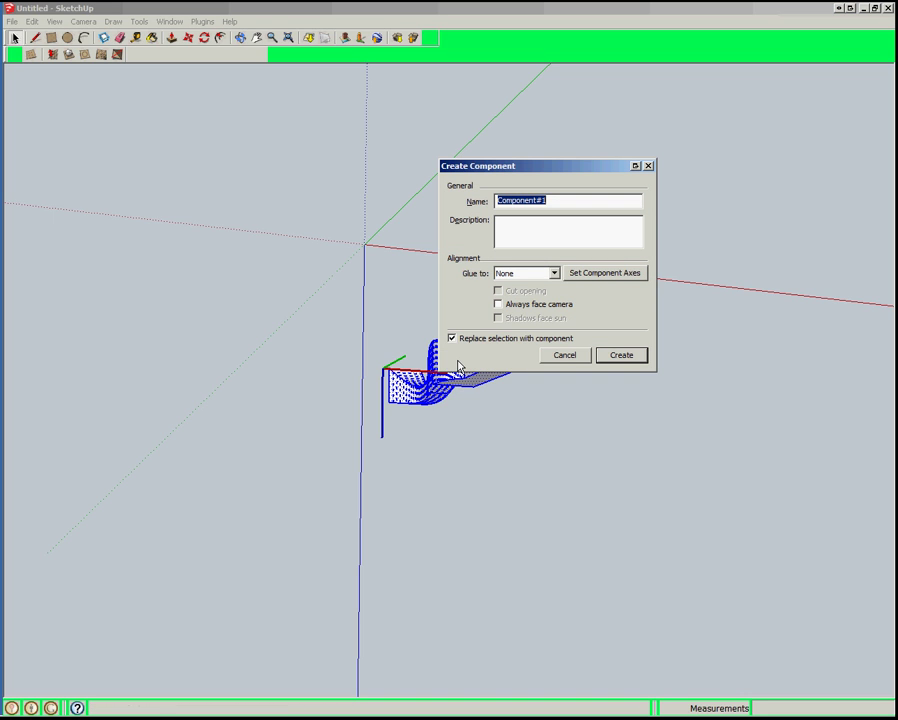
{"action": "type", "text": "cabriole le"}
{"action": "key", "text": "Return"}
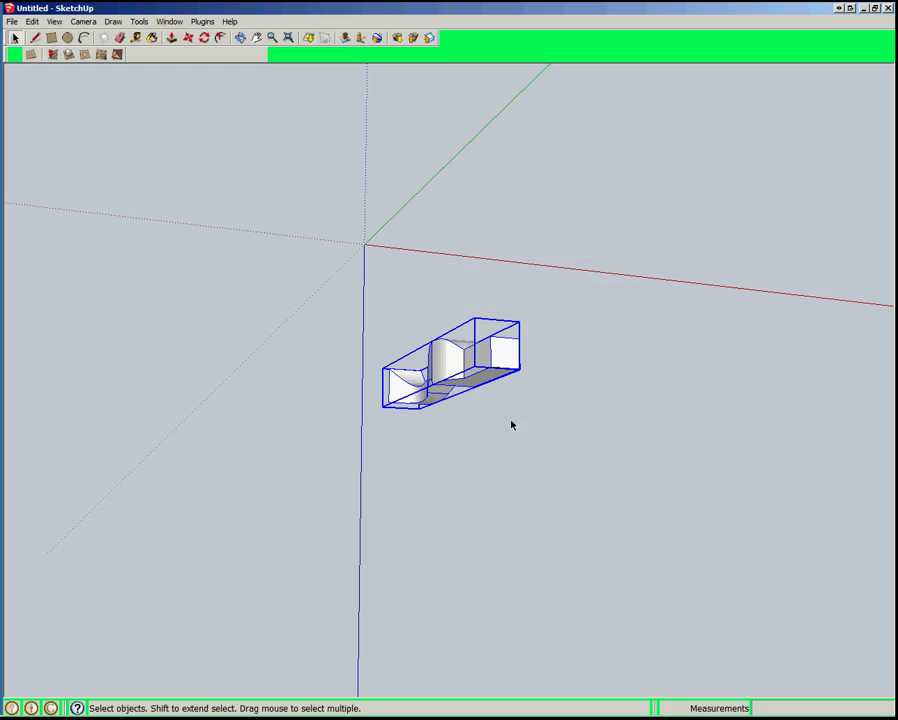